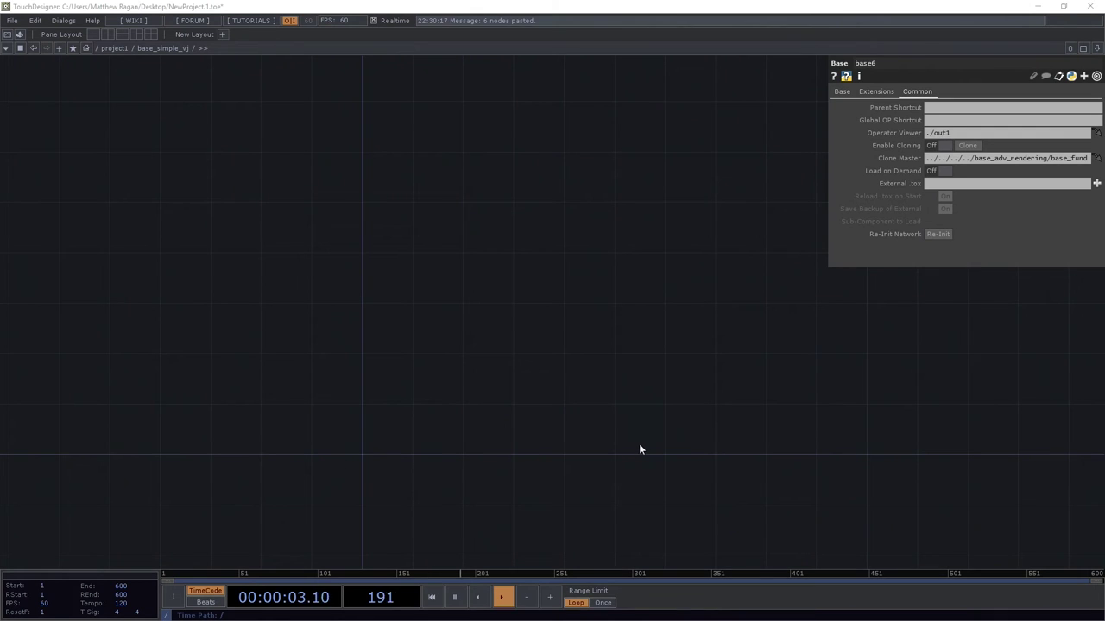
{"action": "left_click_drag", "start_coordinate": [525, 349], "coordinate": [475, 178]}
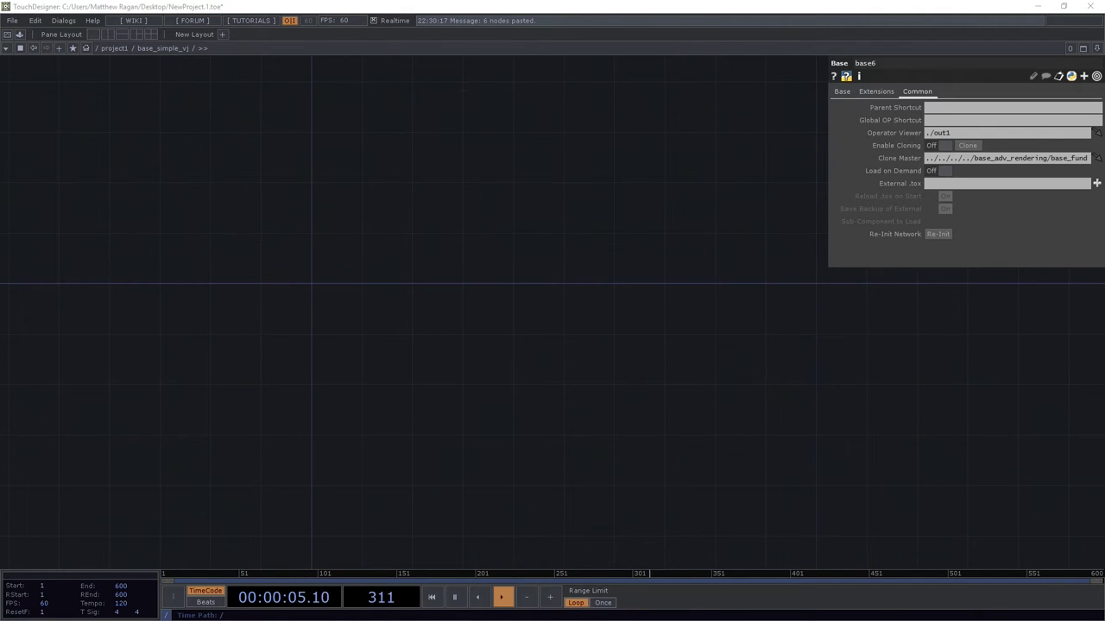
{"action": "left_click_drag", "start_coordinate": [0, 182], "coordinate": [568, 68]}
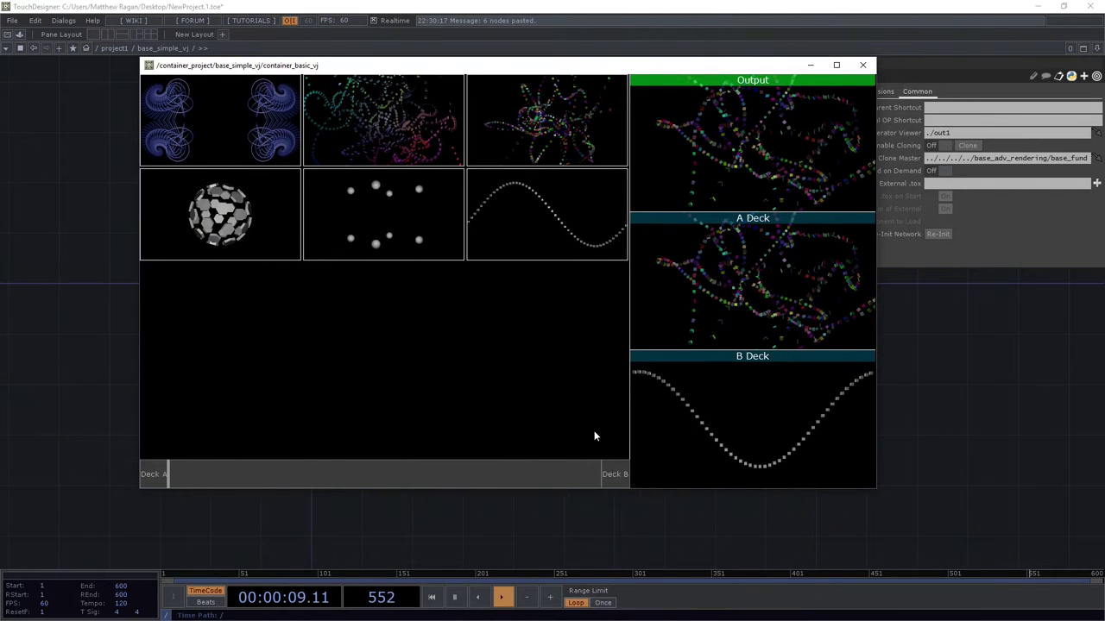
{"action": "left_click", "coordinate": [862, 65]}
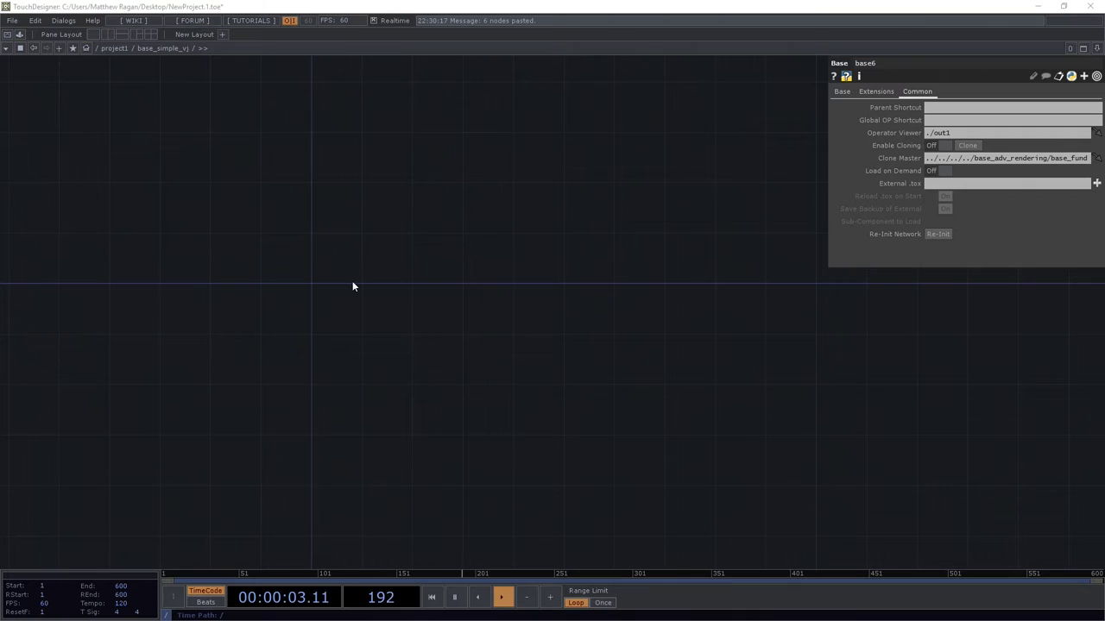
- Add a Container component to the network and set its width to 1280 and height to 720
{"action": "key", "text": "Tab"}
{"action": "left_click", "coordinate": [252, 289]}
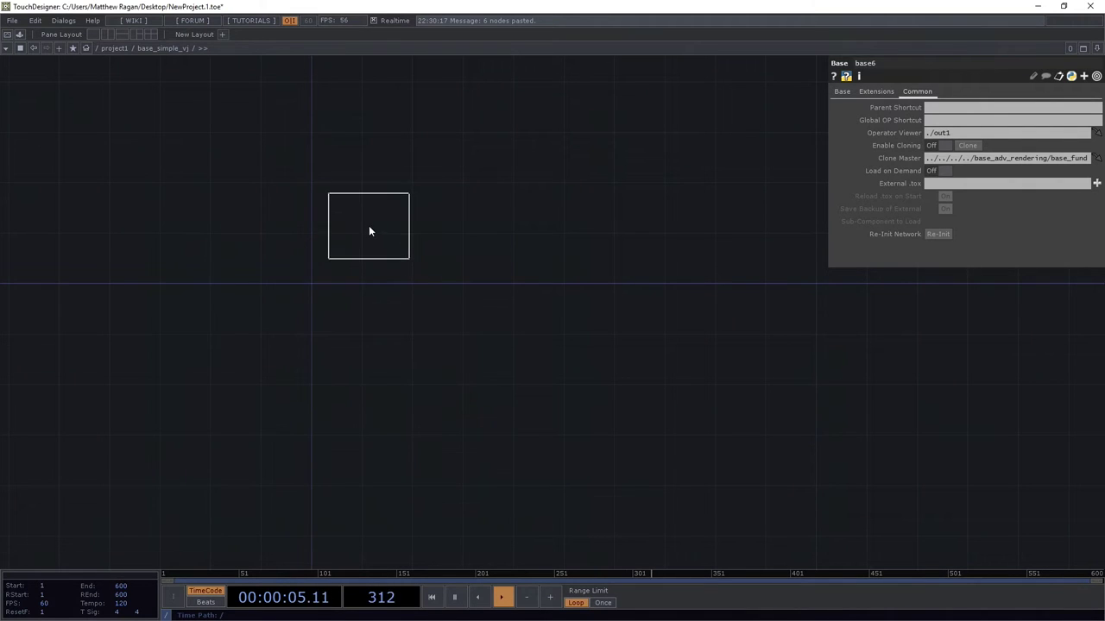
{"action": "left_click", "coordinate": [369, 230]}
{"action": "scroll", "coordinate": [369, 231], "scroll_direction": "up", "scroll_amount": 5}
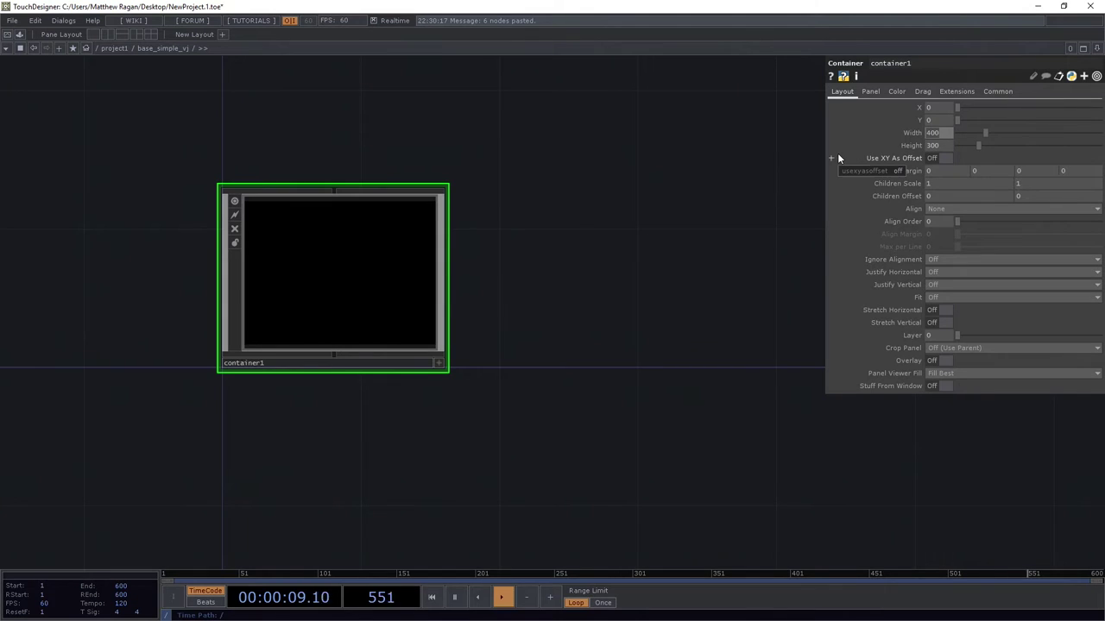
{"action": "type", "text": "1280"}
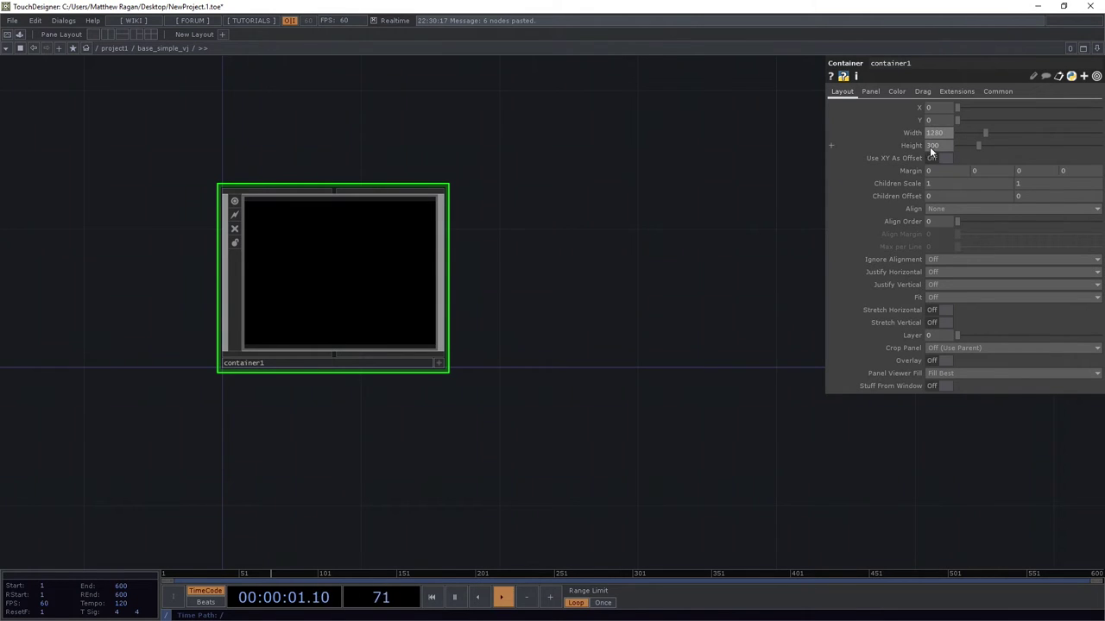
{"action": "left_click", "coordinate": [929, 145]}
{"action": "type", "text": "720"}
{"action": "key", "text": "Return"}
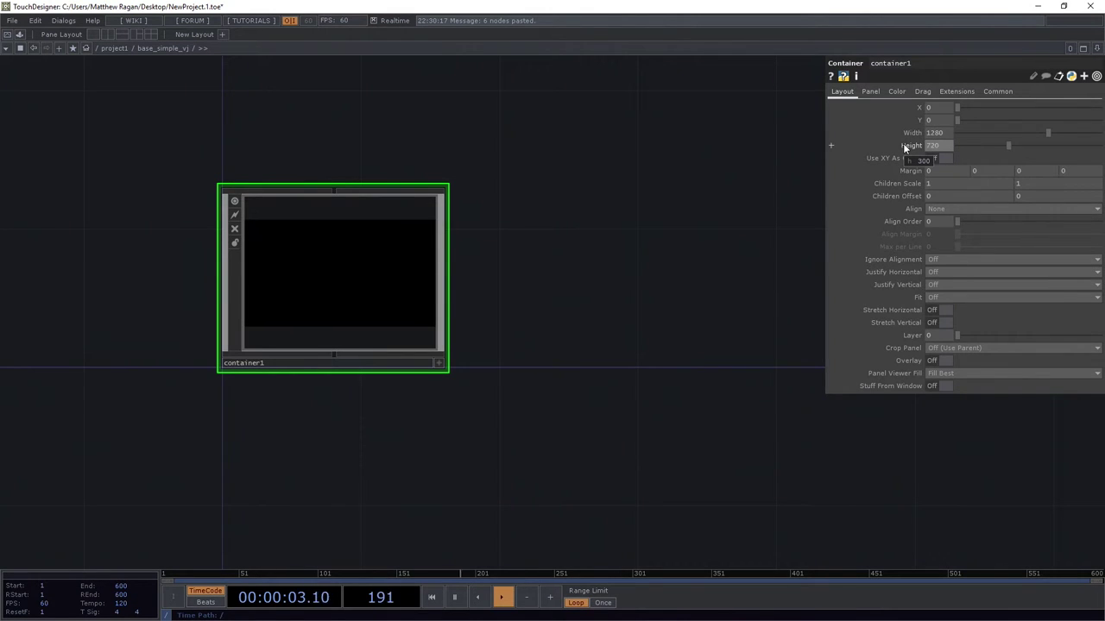
- Rename the new container as container_basic_vj
{"action": "left_click_drag", "start_coordinate": [526, 290], "coordinate": [613, 289]}
{"action": "scroll", "coordinate": [397, 271], "scroll_direction": "up", "scroll_amount": 2}
{"action": "scroll", "coordinate": [400, 274], "scroll_direction": "up", "scroll_amount": 1}
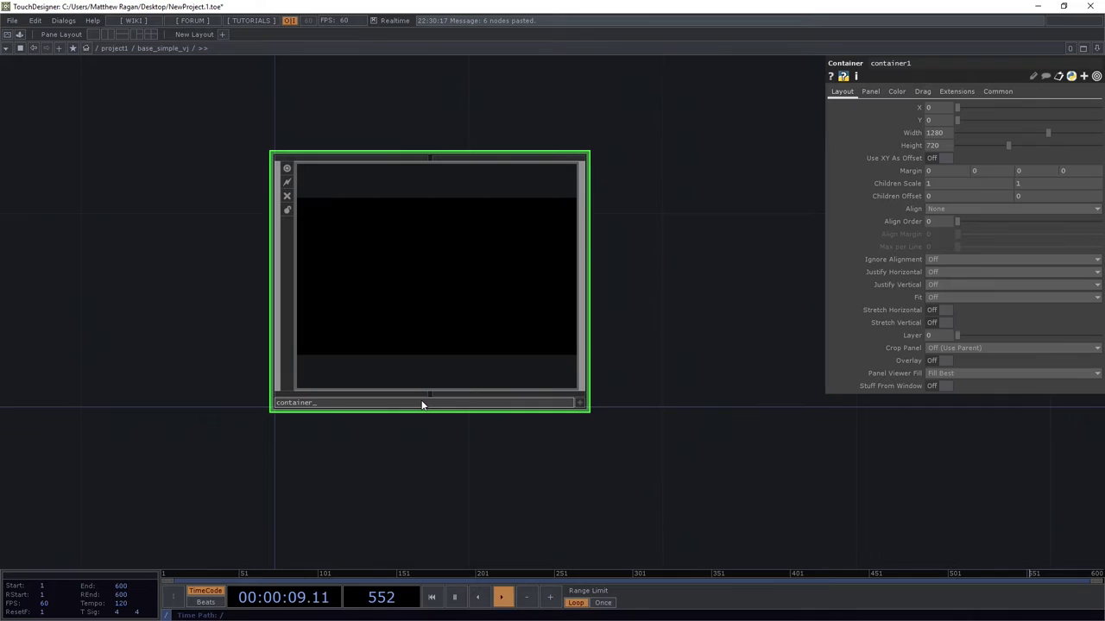
{"action": "type", "text": "basic_jv"}
{"action": "key", "text": "Return"}
{"action": "key", "text": "BackSpace"}
{"action": "type", "text": "vj"}
{"action": "key", "text": "Return"}
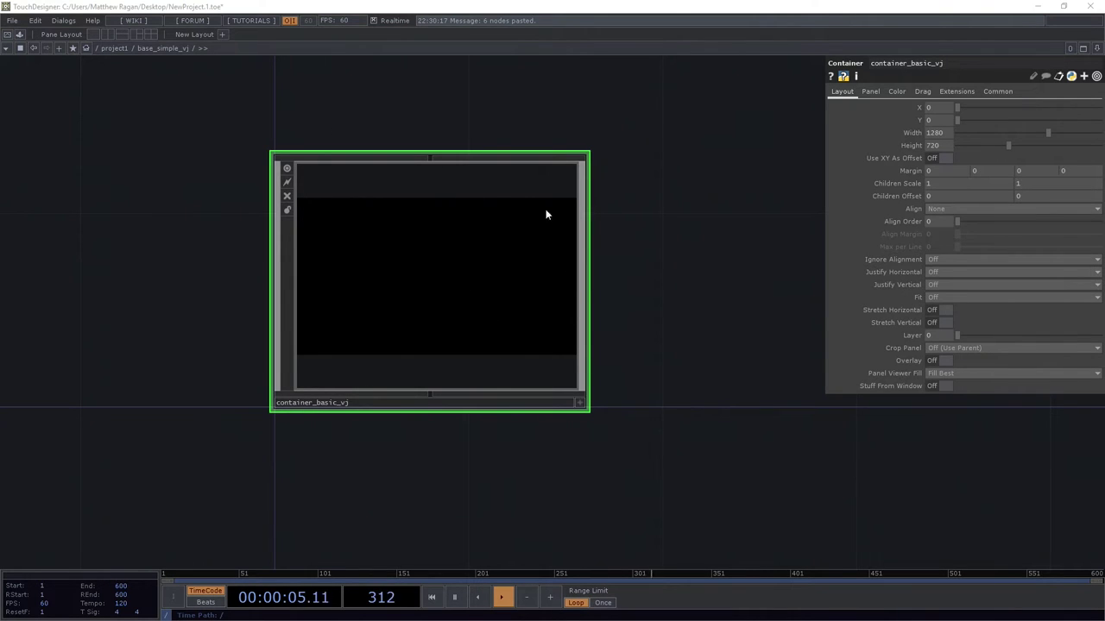
- Split the workspace into two side-by-side panes and make the first one a Panel view of container_basic_vj
{"action": "left_click", "coordinate": [112, 35]}
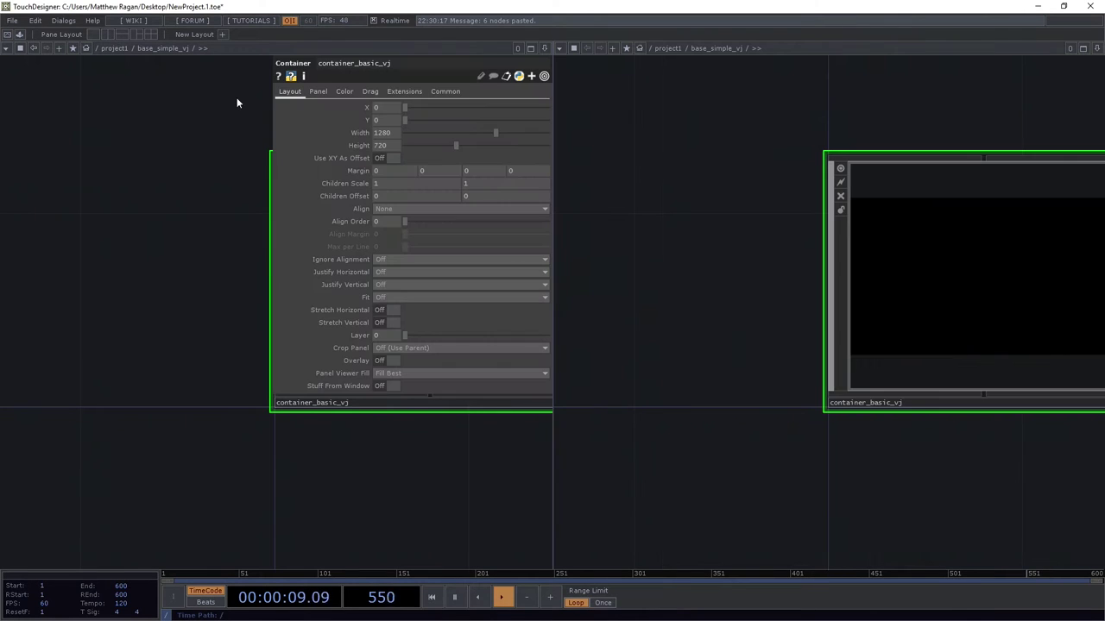
{"action": "left_click_drag", "start_coordinate": [177, 79], "coordinate": [53, 94]}
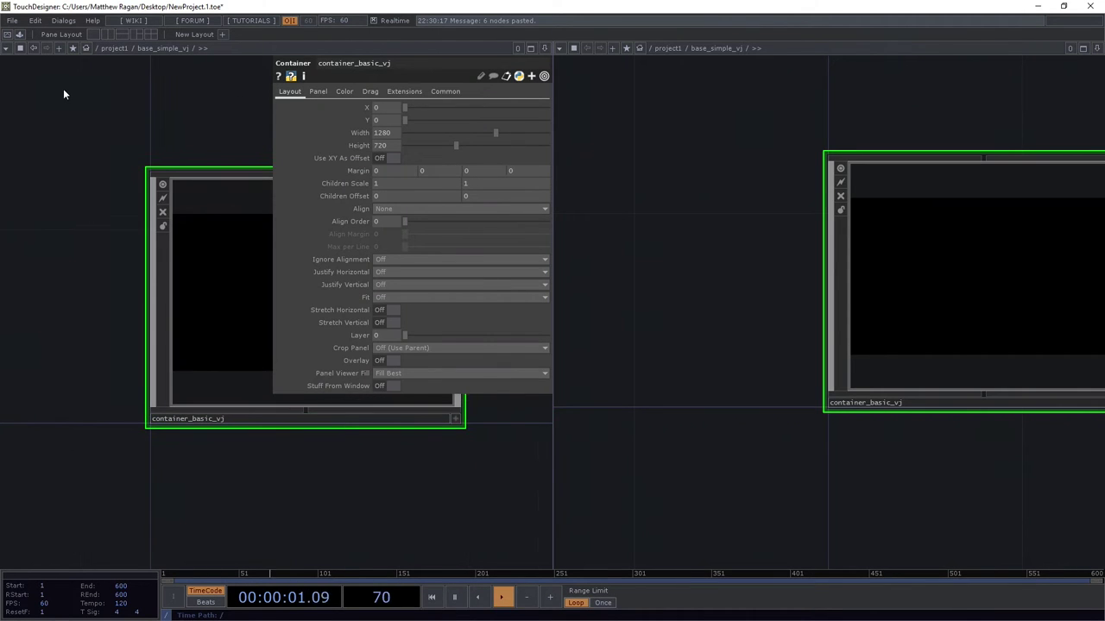
{"action": "left_click", "coordinate": [8, 48]}
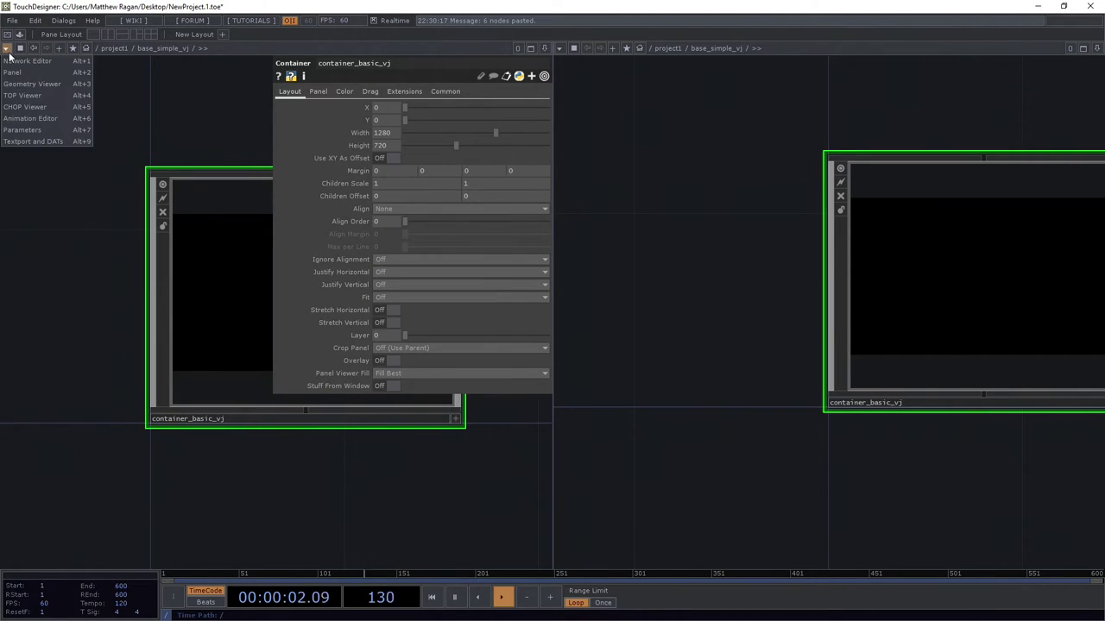
{"action": "left_click", "coordinate": [48, 73]}
{"action": "left_click_drag", "start_coordinate": [1011, 290], "coordinate": [294, 48]}
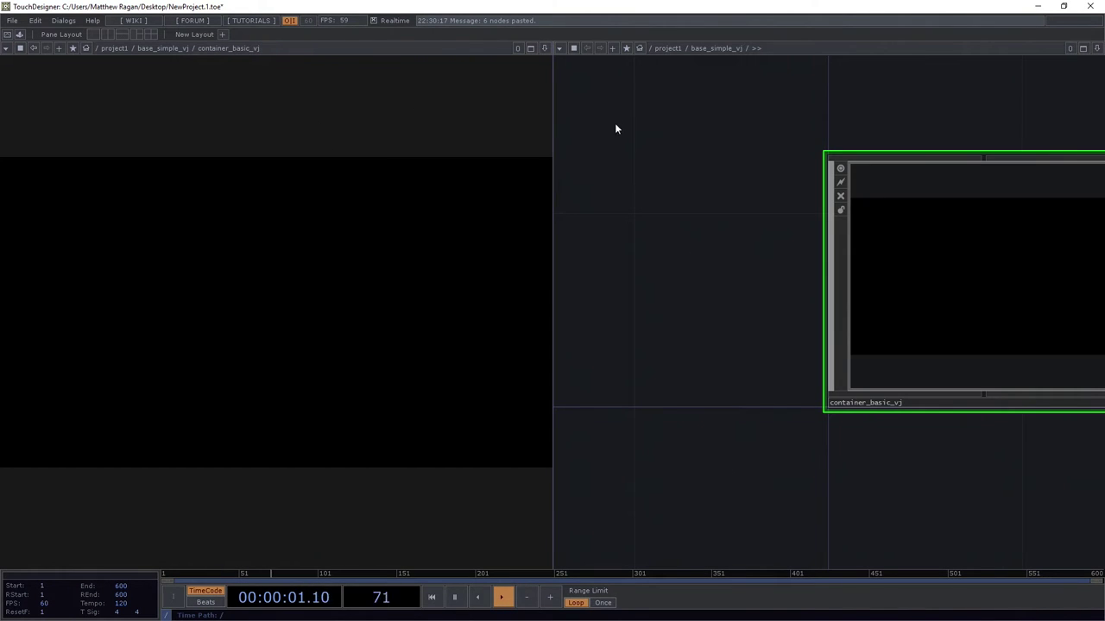
- Narrow the panel preview pane to about one third of the window width, giving the network pane more room
{"action": "key", "text": "h"}
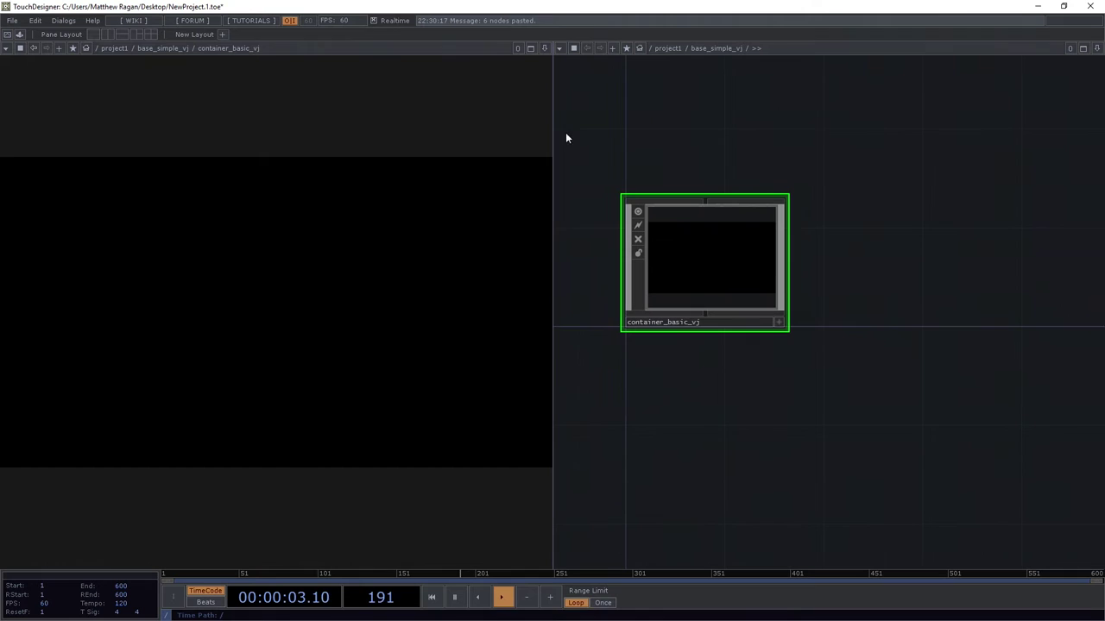
{"action": "left_click_drag", "start_coordinate": [553, 125], "coordinate": [365, 144]}
{"action": "left_click_drag", "start_coordinate": [444, 136], "coordinate": [542, 137]}
{"action": "scroll", "coordinate": [668, 222], "scroll_direction": "up", "scroll_amount": 3}
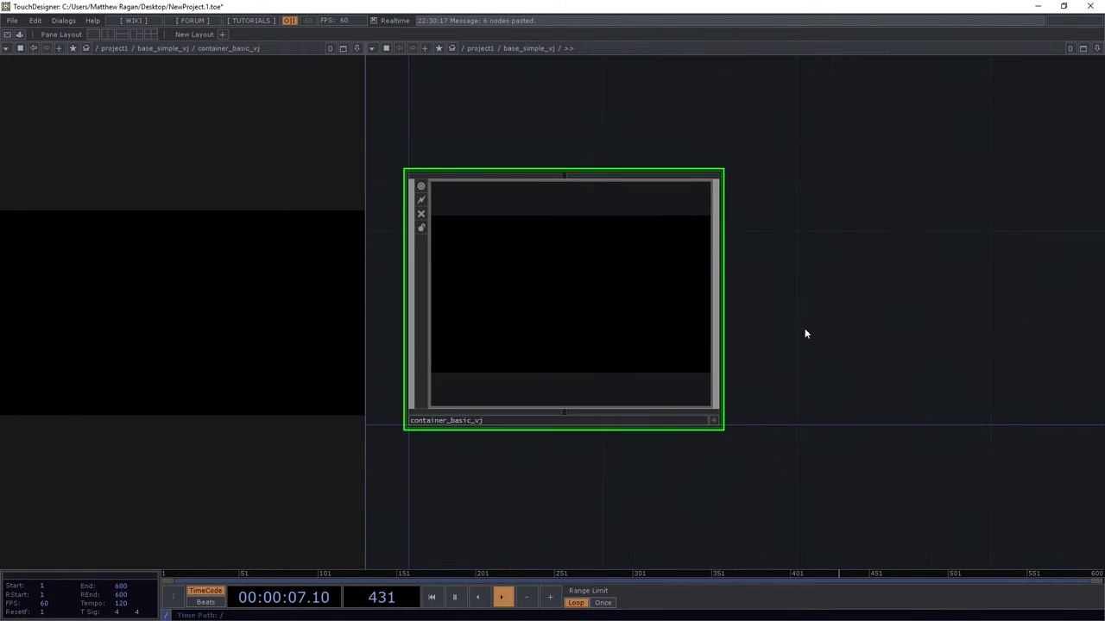
{"action": "left_click_drag", "start_coordinate": [804, 328], "coordinate": [937, 307]}
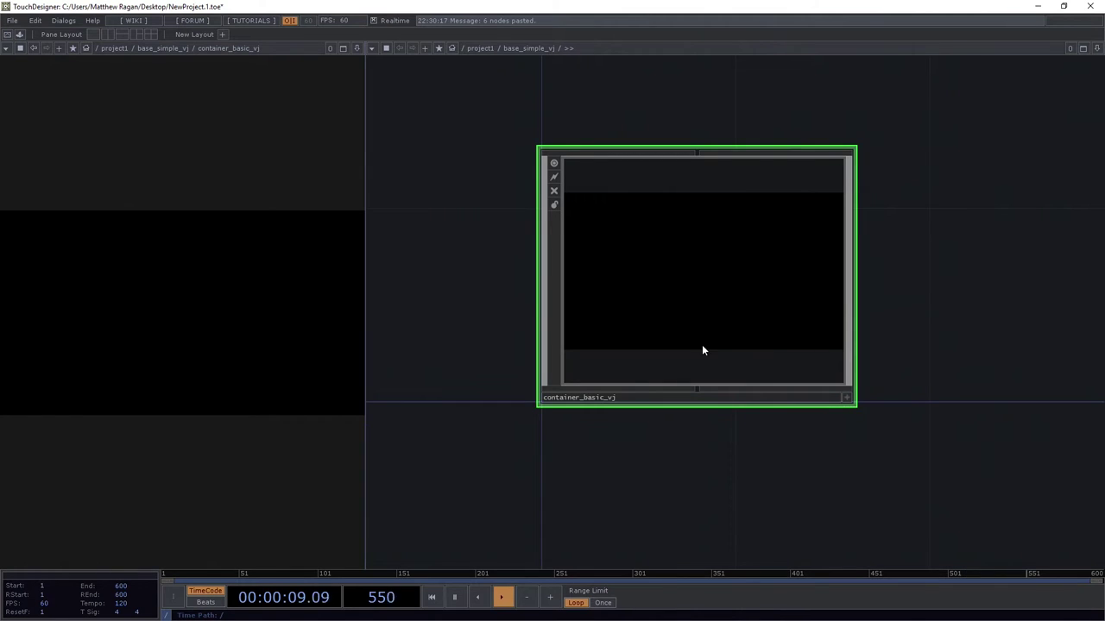
- Enter container_basic_vj and add a new Container component inside it
{"action": "scroll", "coordinate": [703, 346], "scroll_direction": "up", "scroll_amount": 5}
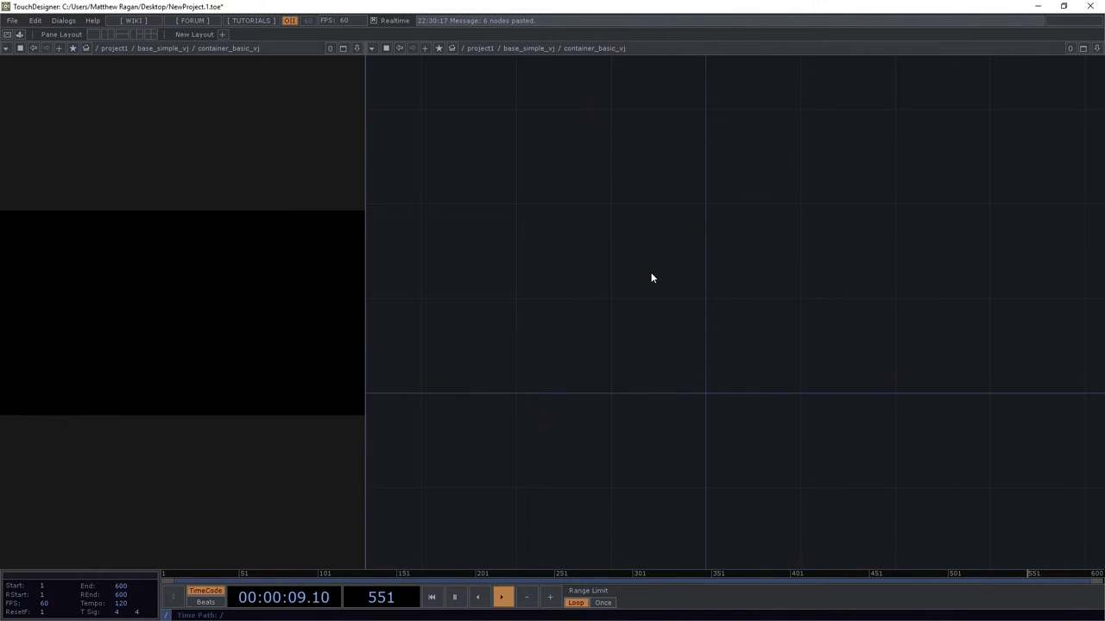
{"action": "key", "text": "Tab"}
{"action": "type", "text": "co"}
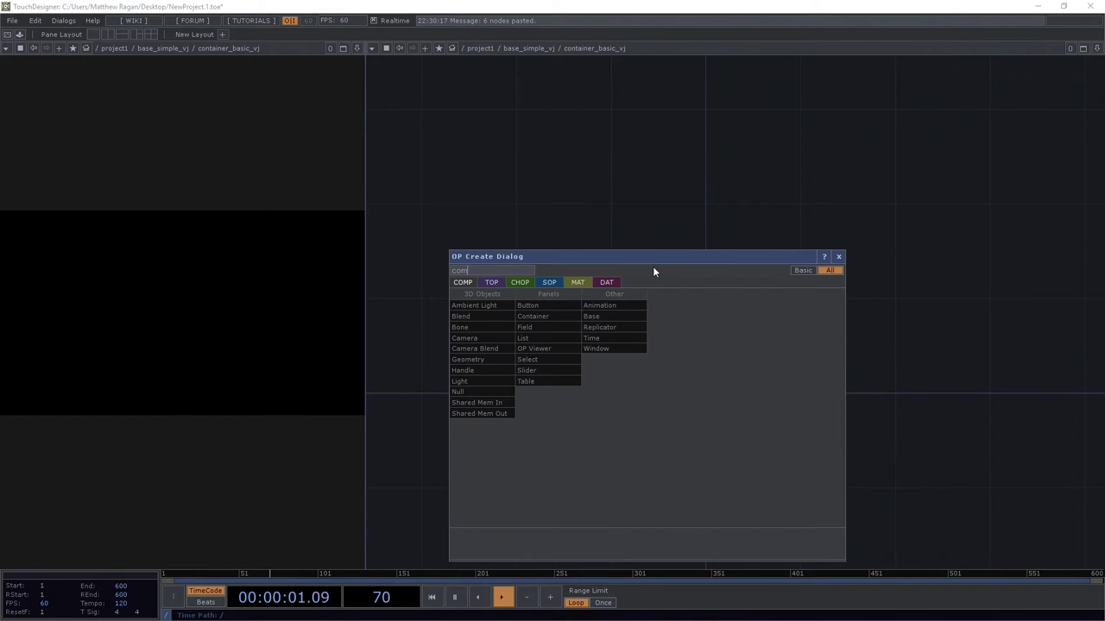
{"action": "left_click", "coordinate": [549, 320]}
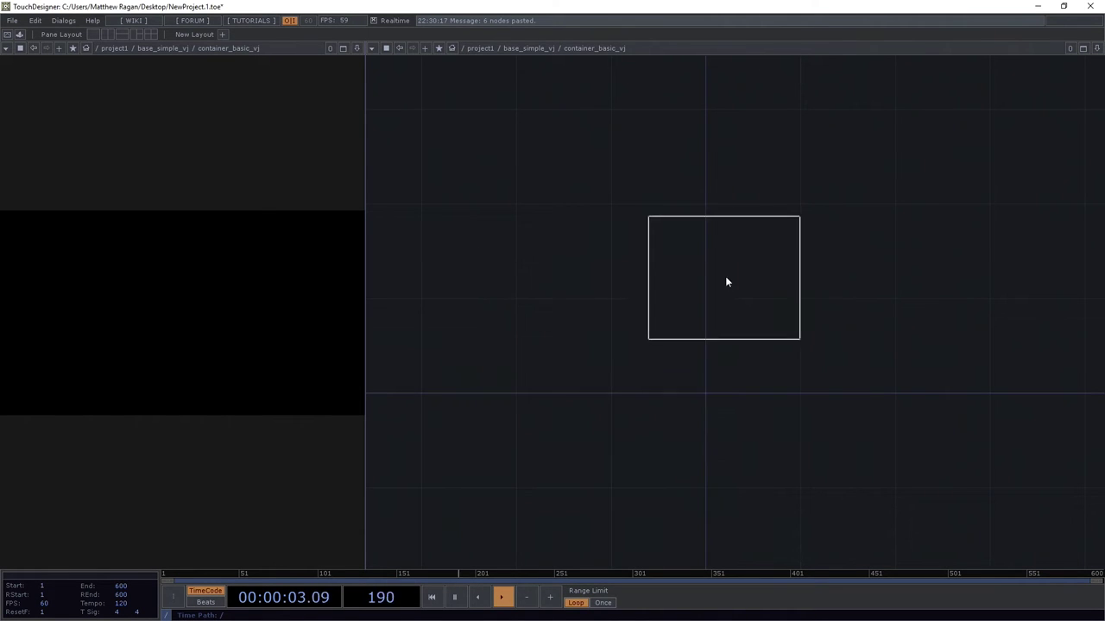
{"action": "left_click", "coordinate": [726, 249]}
{"action": "left_click_drag", "start_coordinate": [726, 248], "coordinate": [807, 330]}
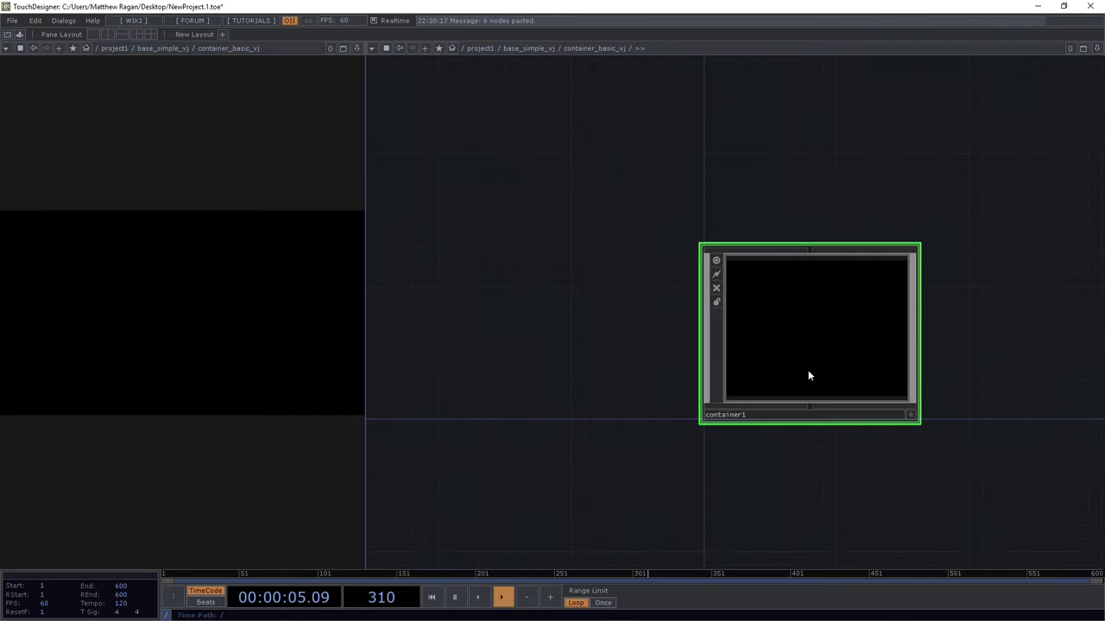
- Rename the nested container as container_visuals
{"action": "left_click_drag", "start_coordinate": [814, 428], "coordinate": [651, 414]}
{"action": "left_click", "coordinate": [656, 403]}
{"action": "key", "text": "BackSpace"}
{"action": "type", "text": "_"}
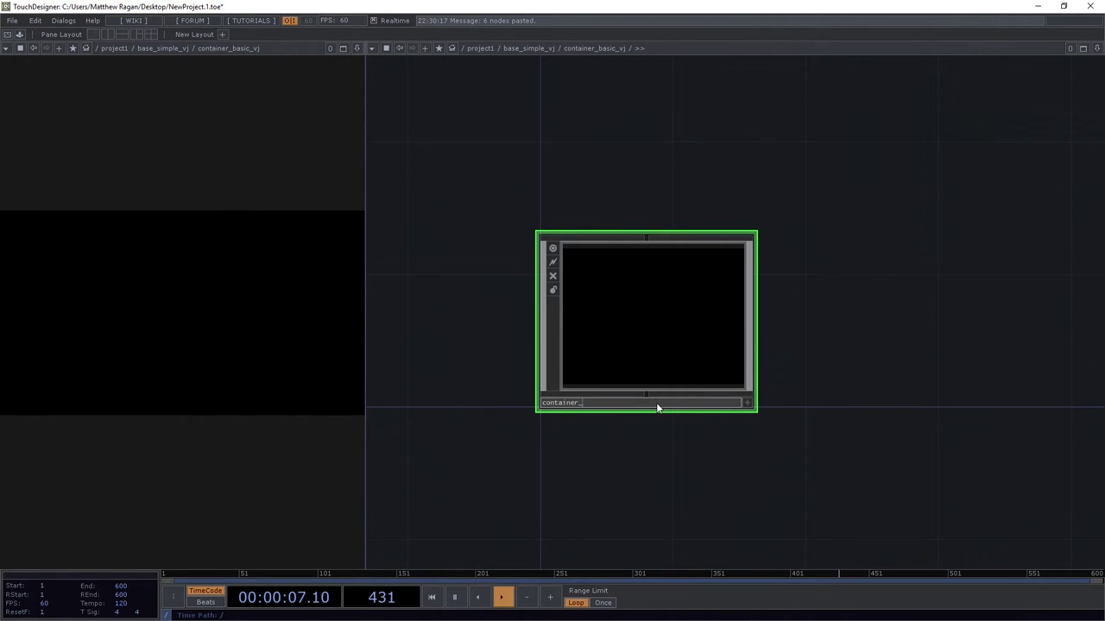
{"action": "type", "text": "visuals"}
{"action": "key", "text": "Return"}
- Duplicate container_visuals, place the copy beside the original and rename it container_output
{"action": "left_click_drag", "start_coordinate": [833, 362], "coordinate": [711, 365]}
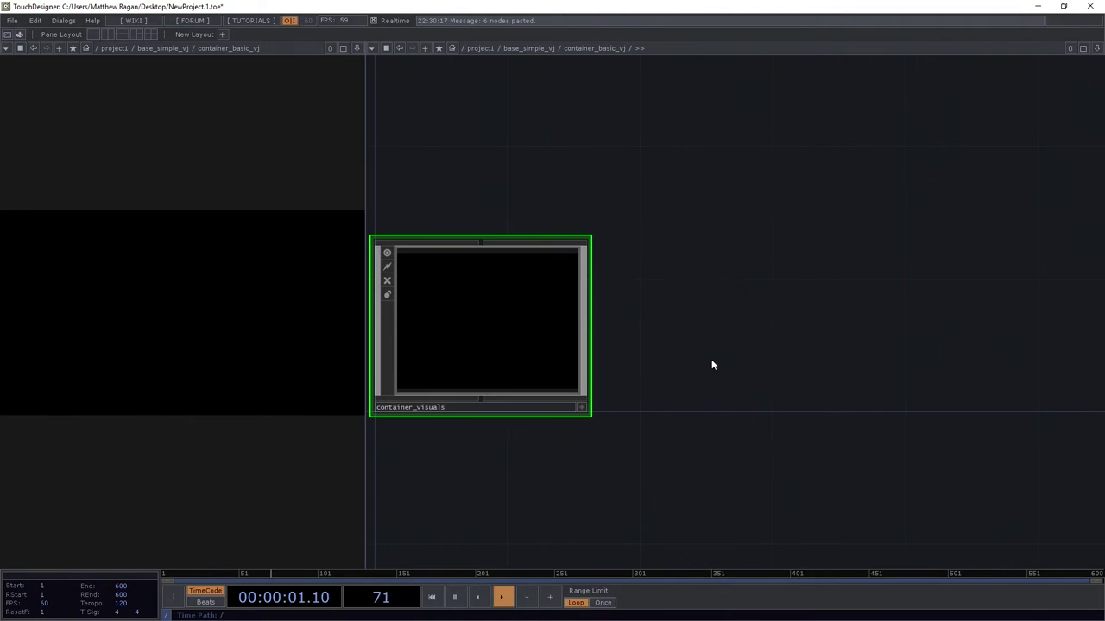
{"action": "key", "text": "ctrl+c"}
{"action": "key", "text": "ctrl+v"}
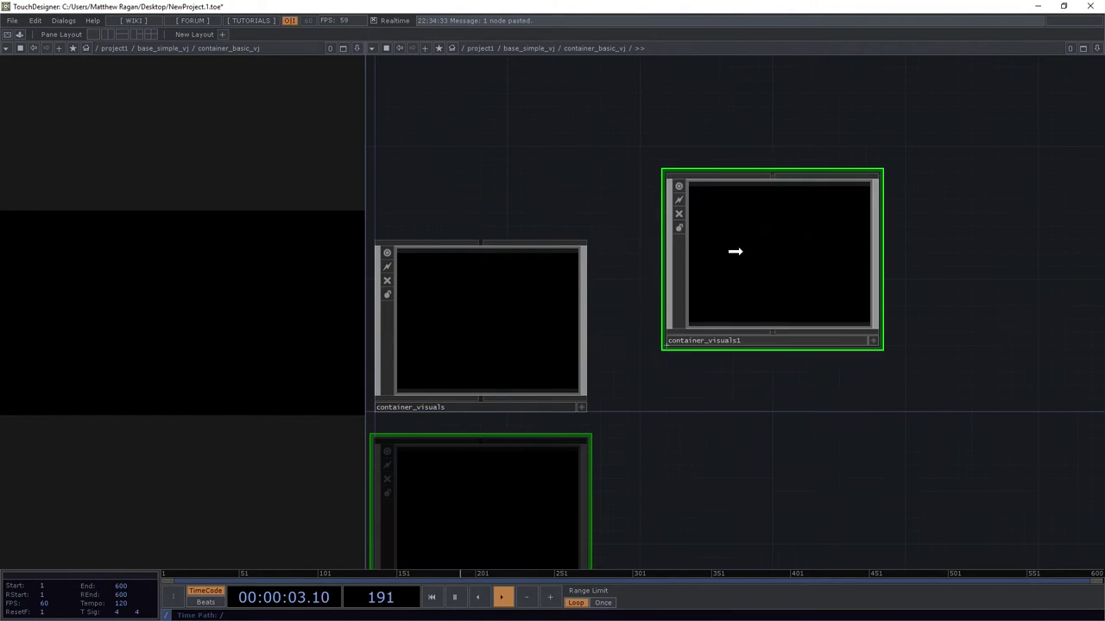
{"action": "left_click_drag", "start_coordinate": [709, 320], "coordinate": [710, 321]}
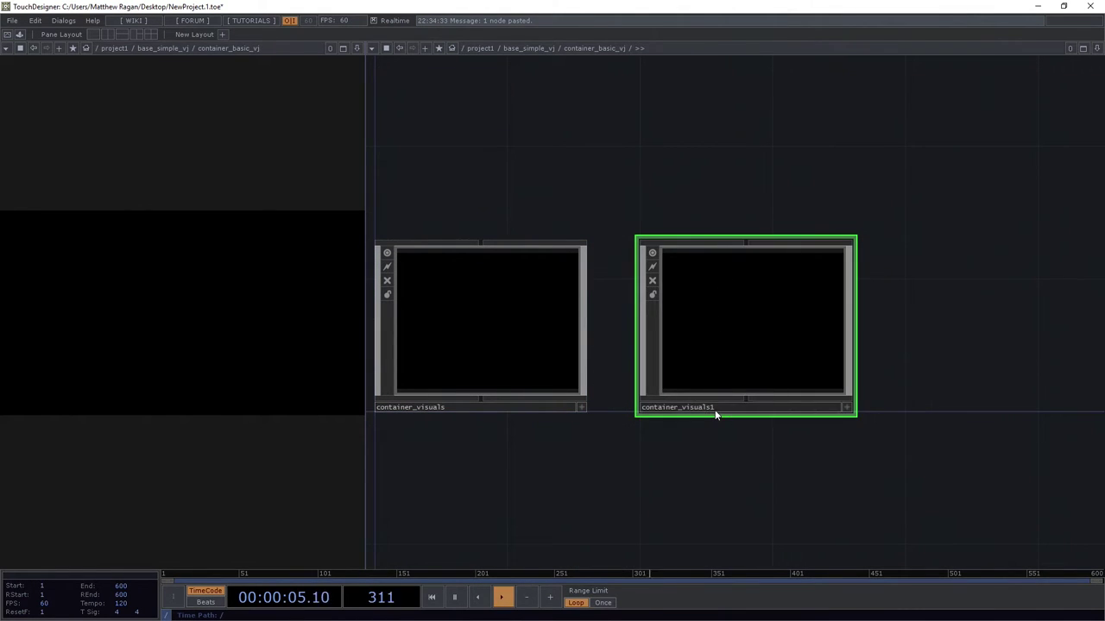
{"action": "double_click", "coordinate": [690, 411]}
{"action": "type", "text": "o"}
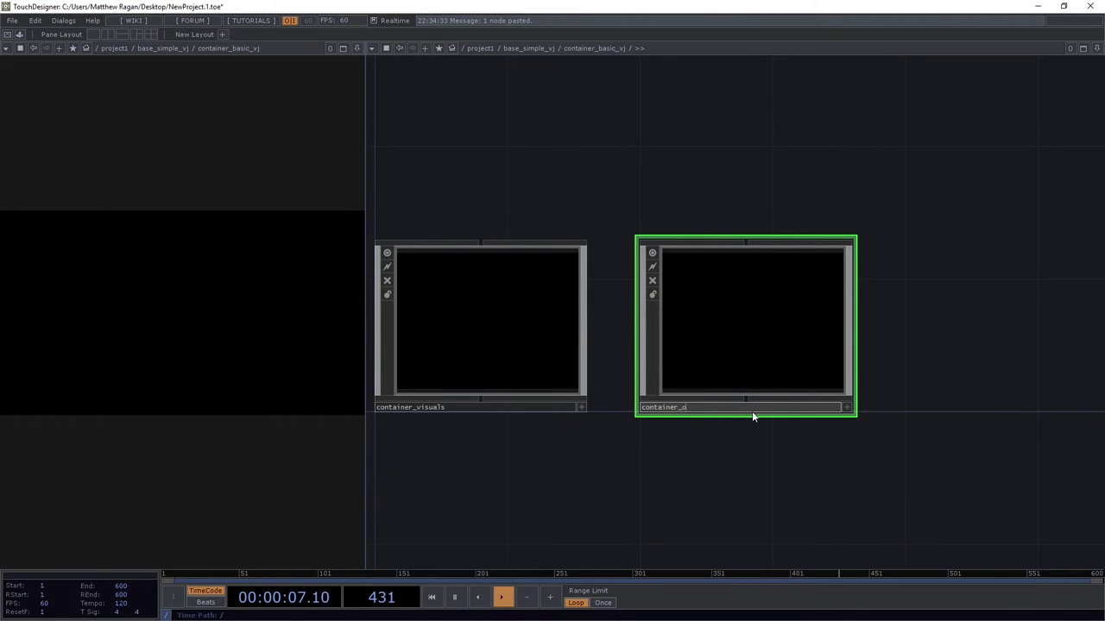
{"action": "type", "text": "utput"}
{"action": "key", "text": "Return"}
- Give container_visuals an opaque dark blue background colour
{"action": "left_click", "coordinate": [423, 371]}
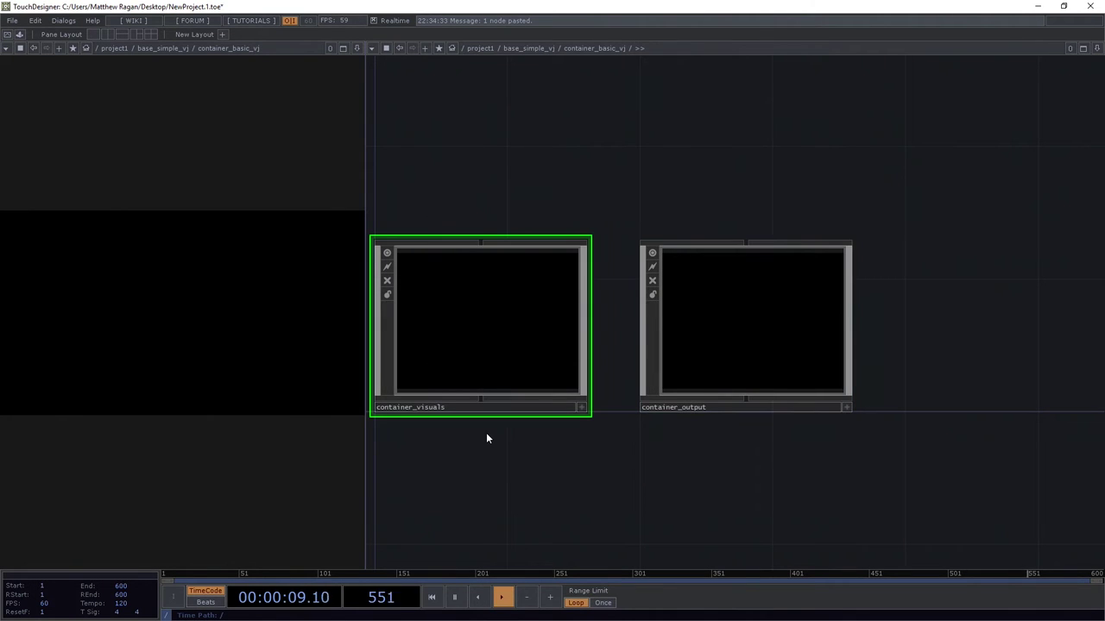
{"action": "key", "text": "p"}
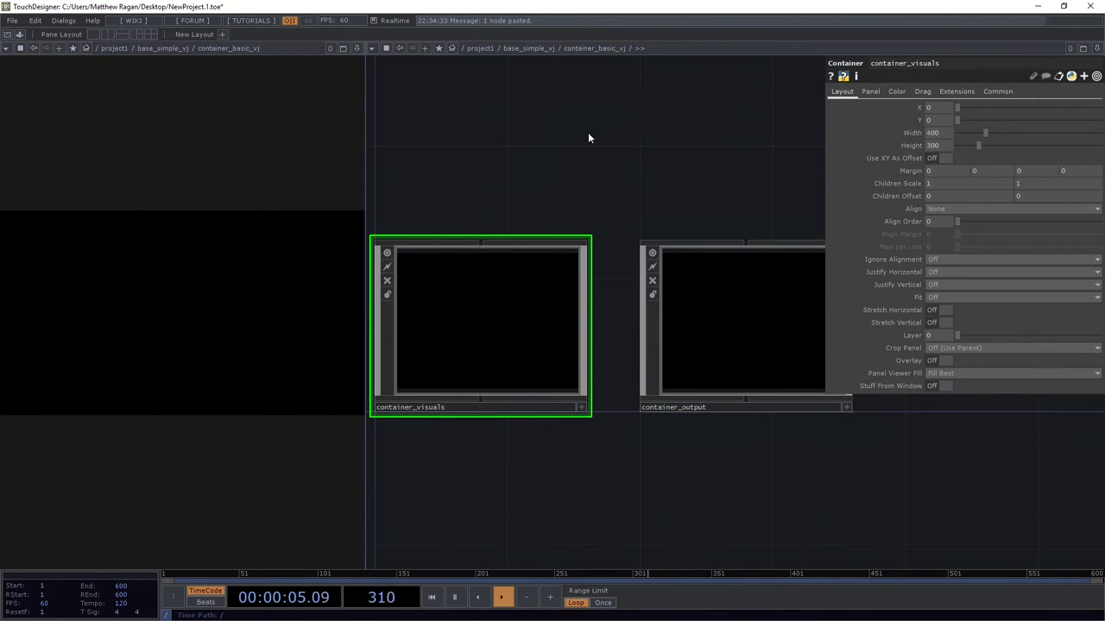
{"action": "left_click", "coordinate": [868, 92]}
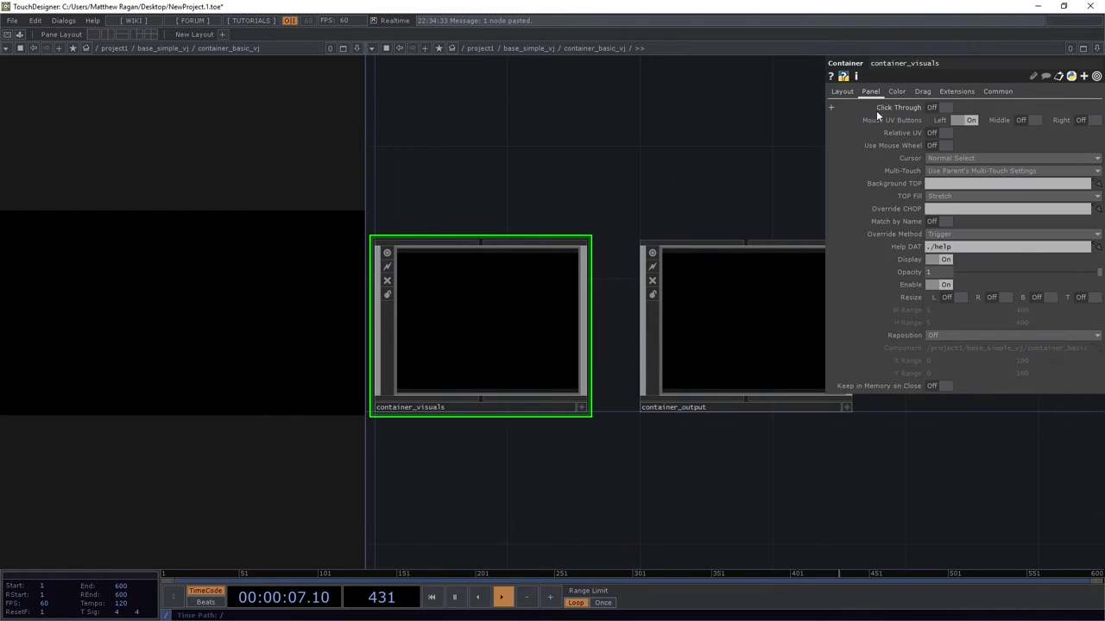
{"action": "left_click", "coordinate": [897, 91]}
{"action": "left_click", "coordinate": [931, 110]}
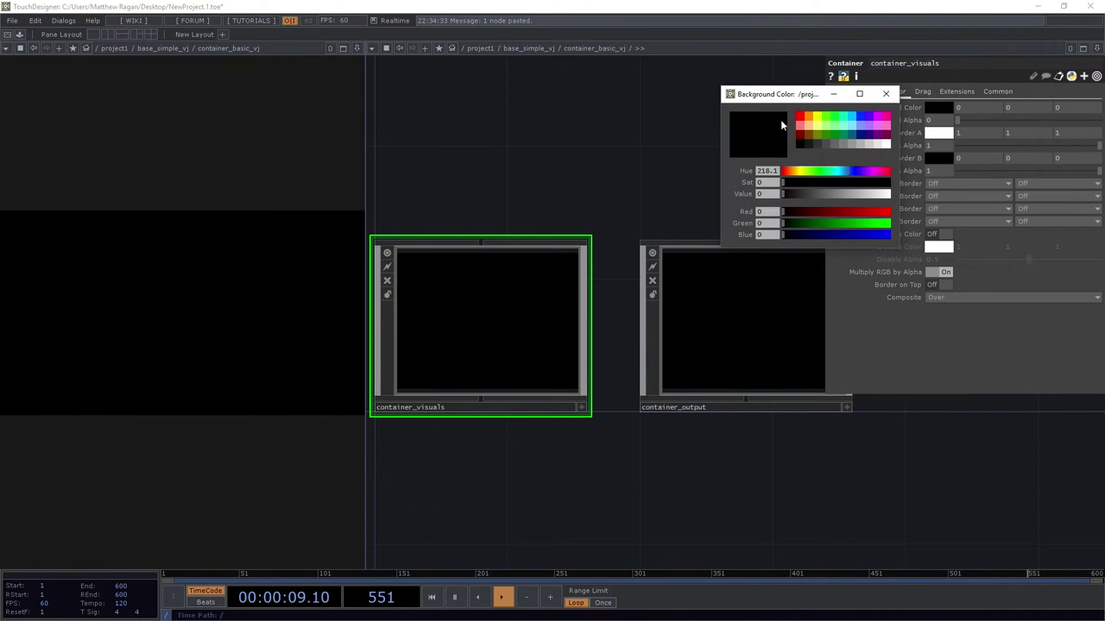
{"action": "left_click", "coordinate": [857, 135]}
- Set container_output's background colour to dark magenta (0.5, 0, 0.276471) and its background alpha to 1
{"action": "left_click_drag", "start_coordinate": [646, 163], "coordinate": [744, 385]}
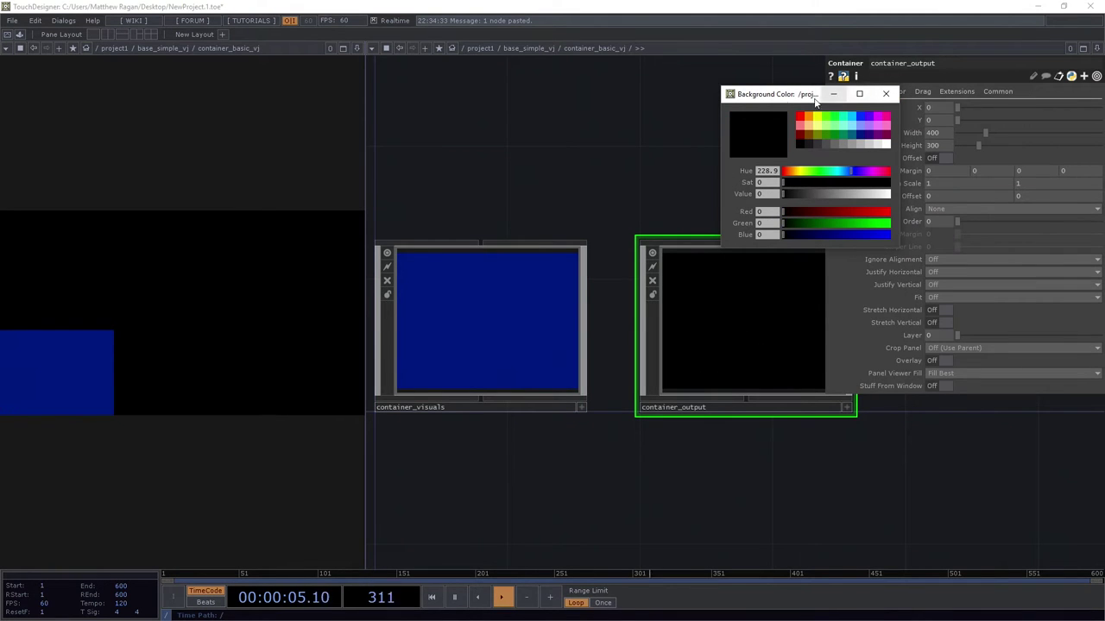
{"action": "left_click_drag", "start_coordinate": [787, 95], "coordinate": [679, 90]}
{"action": "left_click", "coordinate": [897, 92]}
{"action": "left_click", "coordinate": [933, 107]}
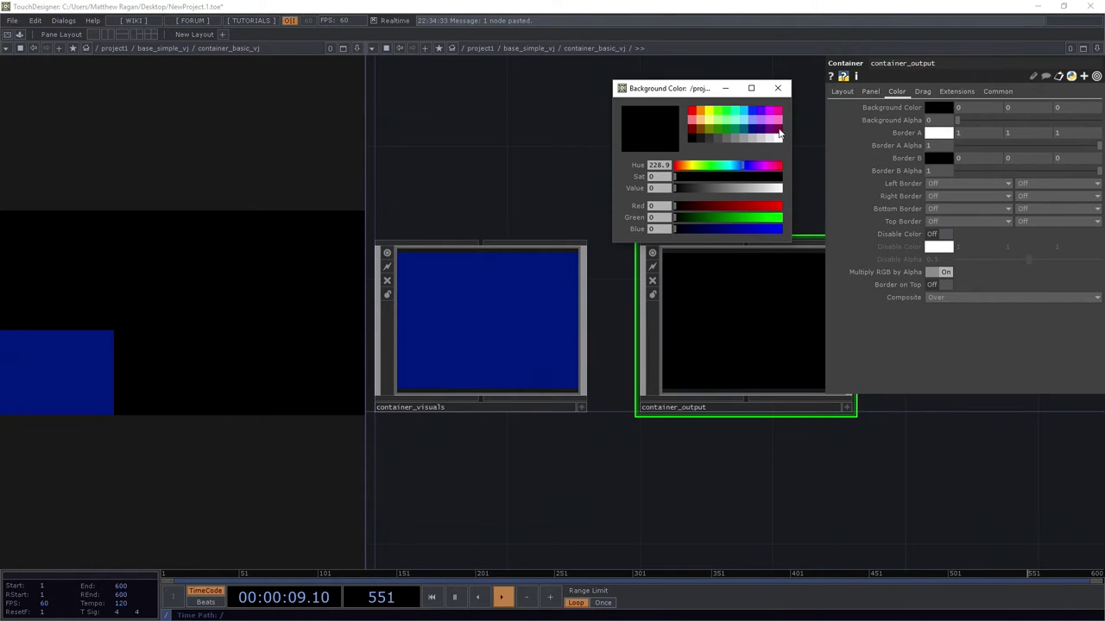
{"action": "left_click", "coordinate": [779, 130]}
{"action": "left_click_drag", "start_coordinate": [966, 120], "coordinate": [1101, 120]}
- Return to the parent network and set container_basic_vj's Align to Layout Horizontal Left to Right
{"action": "left_click_drag", "start_coordinate": [478, 190], "coordinate": [481, 187]}
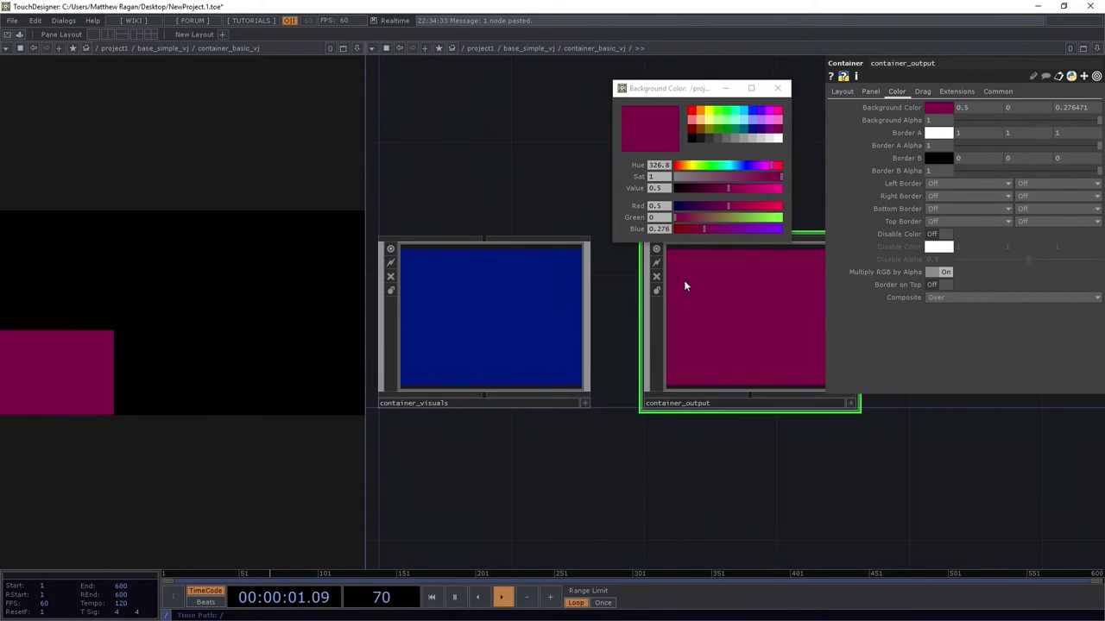
{"action": "scroll", "coordinate": [525, 284], "scroll_direction": "down", "scroll_amount": 8}
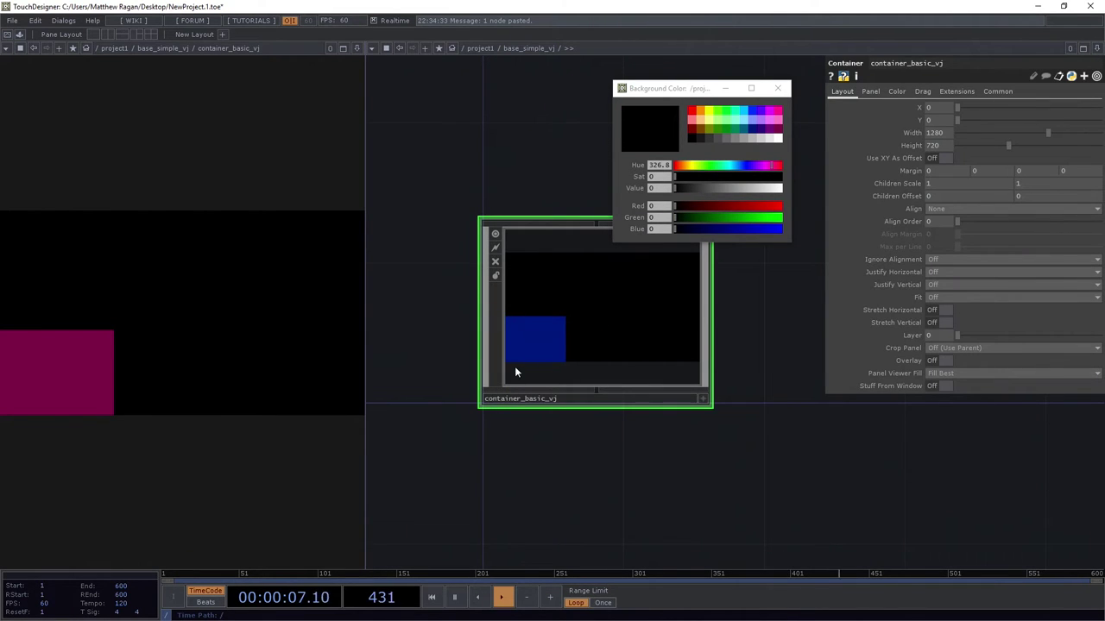
{"action": "left_click", "coordinate": [952, 208]}
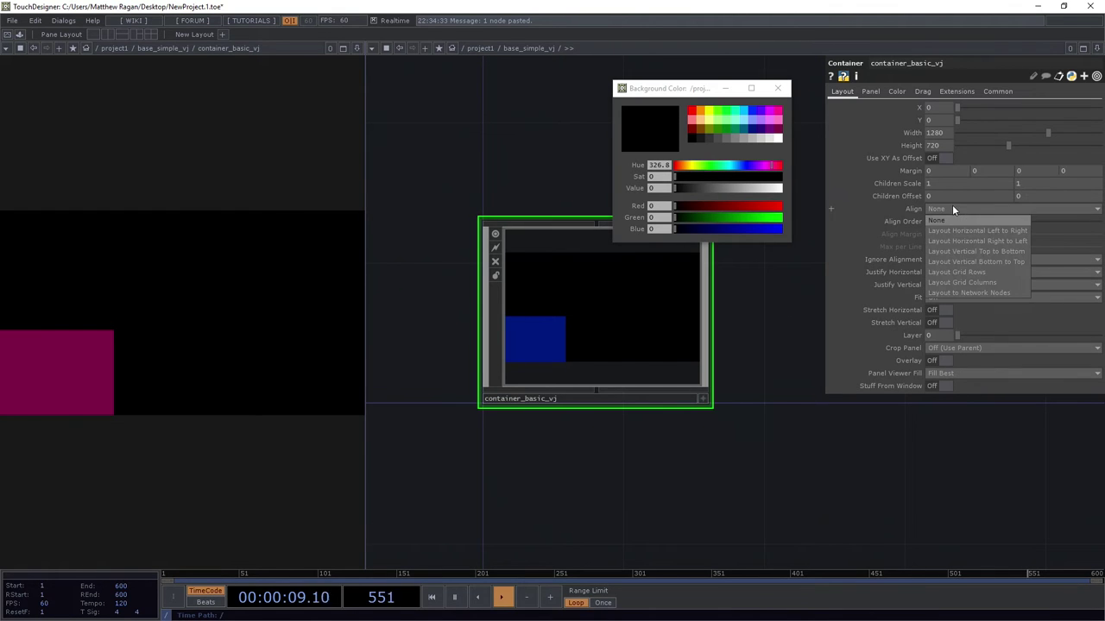
{"action": "left_click", "coordinate": [980, 231]}
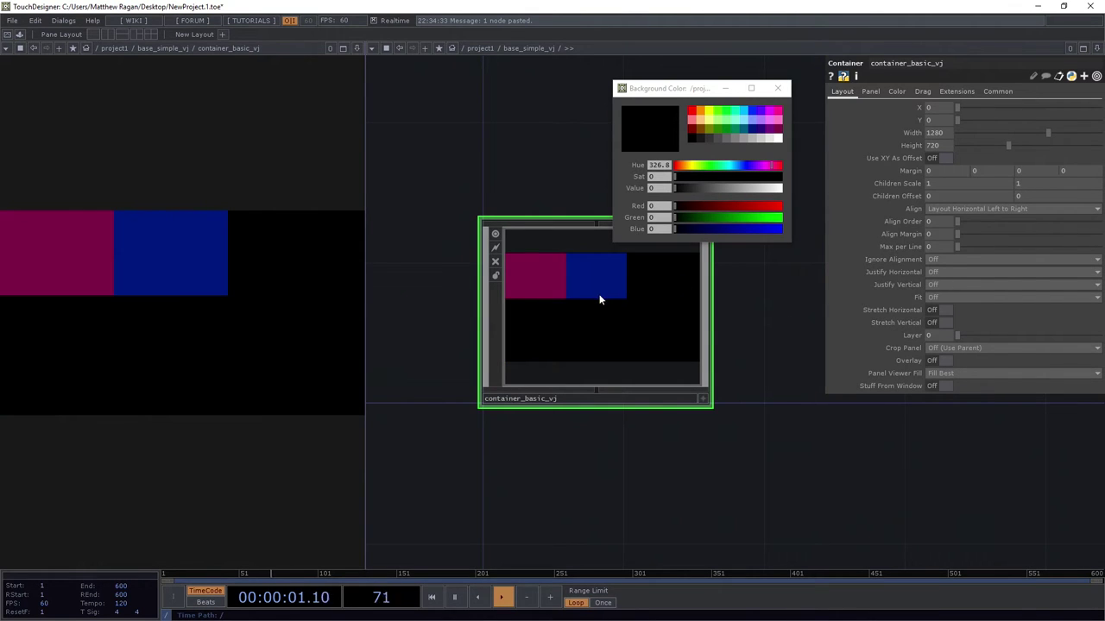
- Enter container_basic_vj and set container_output's Align Order to 1
{"action": "key", "text": "i"}
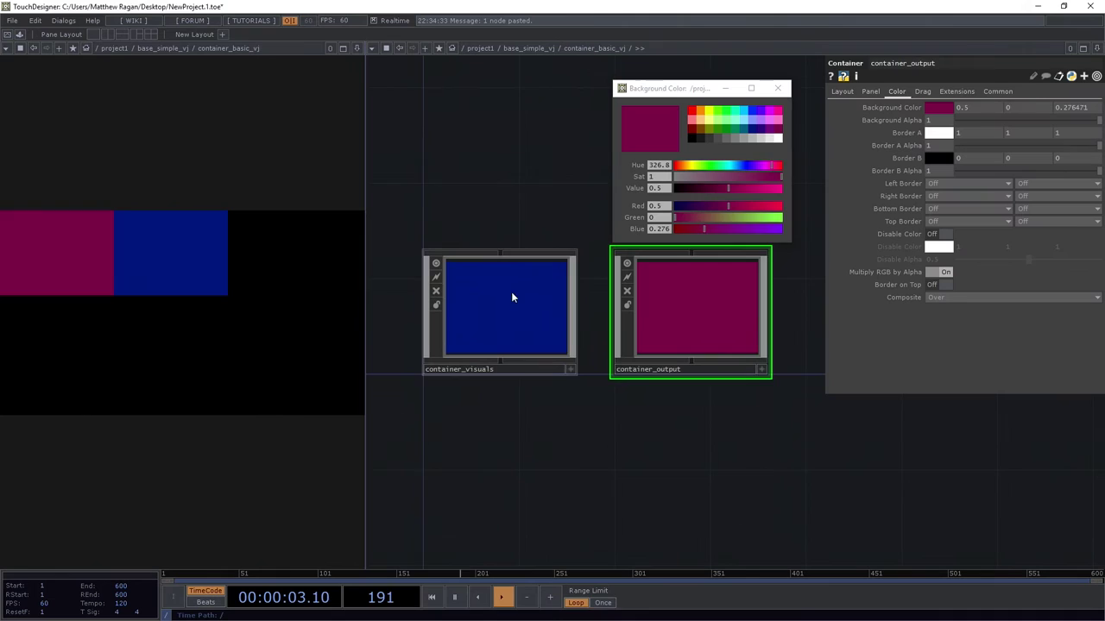
{"action": "left_click", "coordinate": [511, 292]}
{"action": "left_click", "coordinate": [841, 91]}
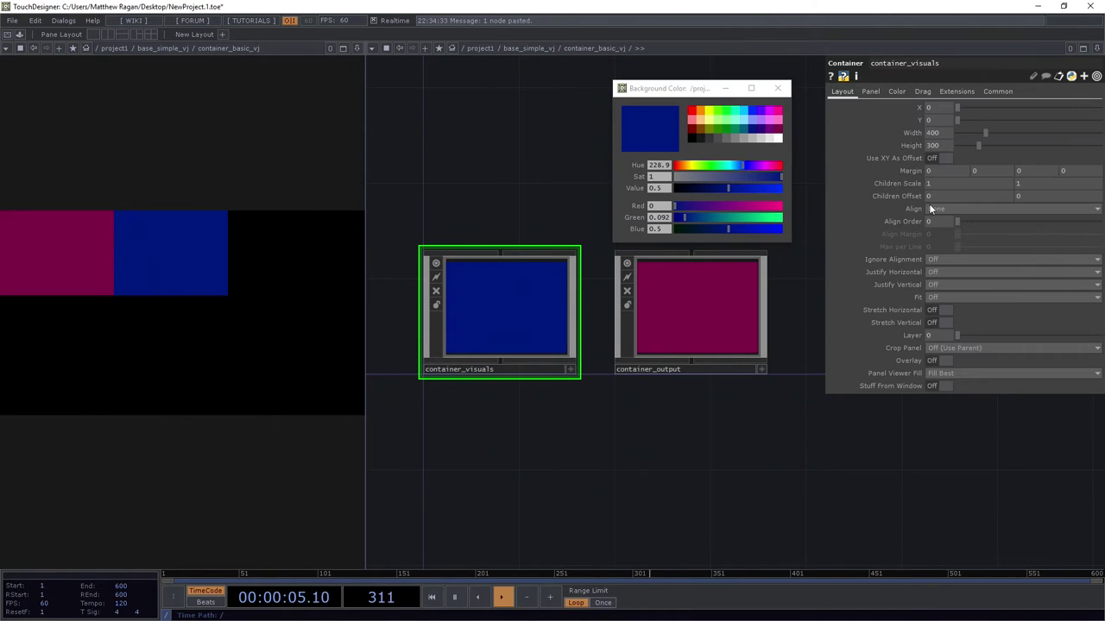
{"action": "left_click", "coordinate": [734, 317]}
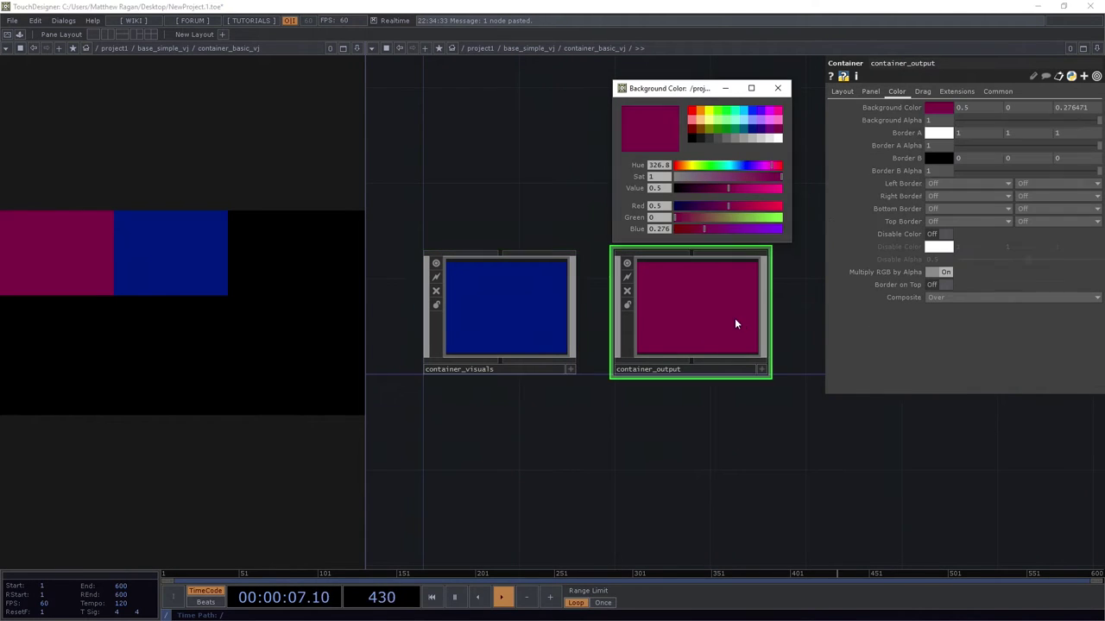
{"action": "left_click", "coordinate": [841, 92]}
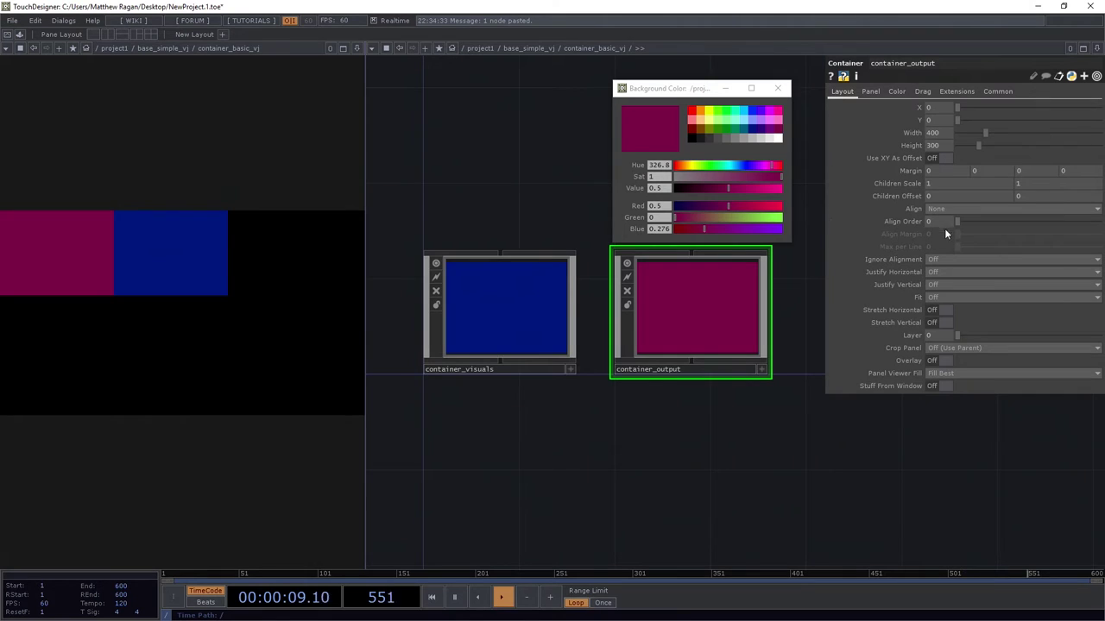
{"action": "type", "text": "1"}
{"action": "key", "text": "Return"}
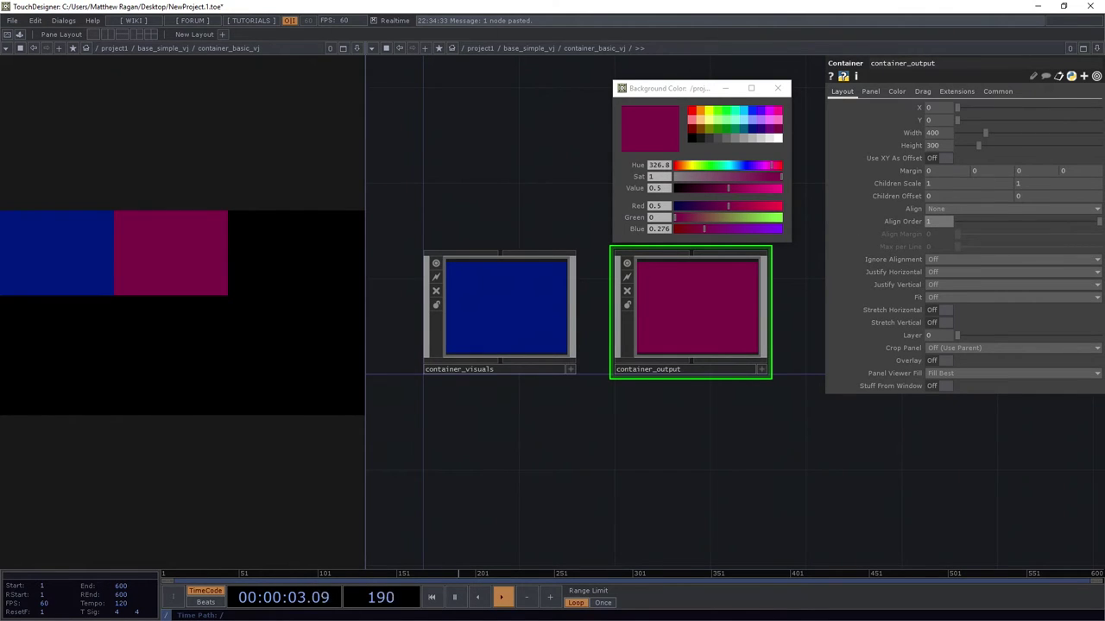
- Set container_visuals' width to 852 and height to 720
{"action": "left_click", "coordinate": [525, 370]}
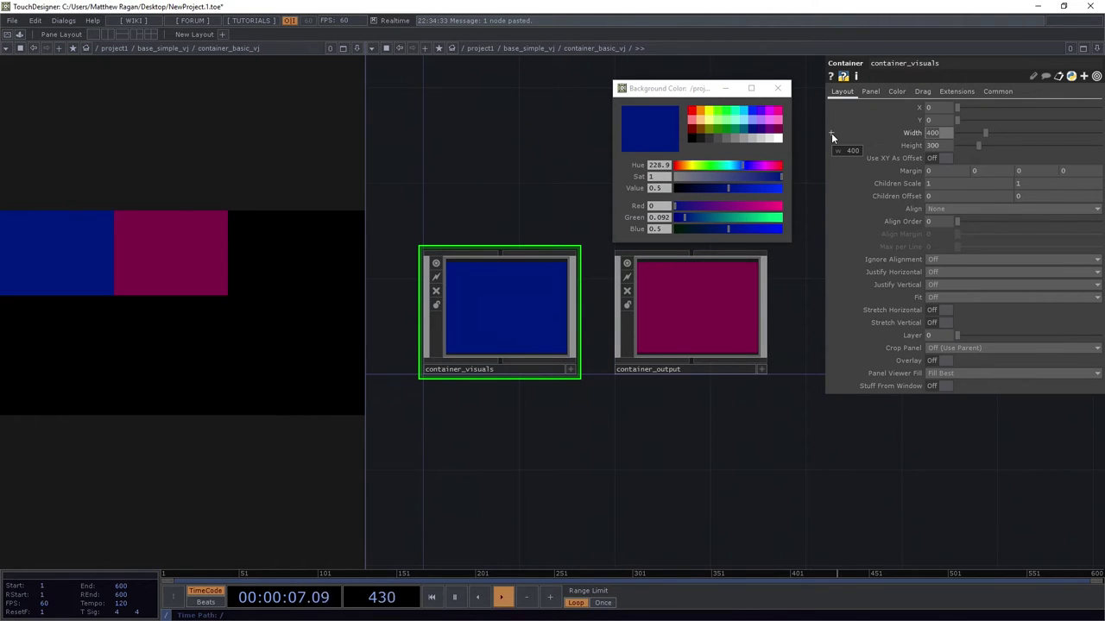
{"action": "type", "text": "785"}
{"action": "key", "text": "BackSpace"}
{"action": "key", "text": "BackSpace"}
{"action": "key", "text": "BackSpace"}
{"action": "type", "text": "852"}
{"action": "key", "text": "Tab"}
{"action": "type", "text": "720"}
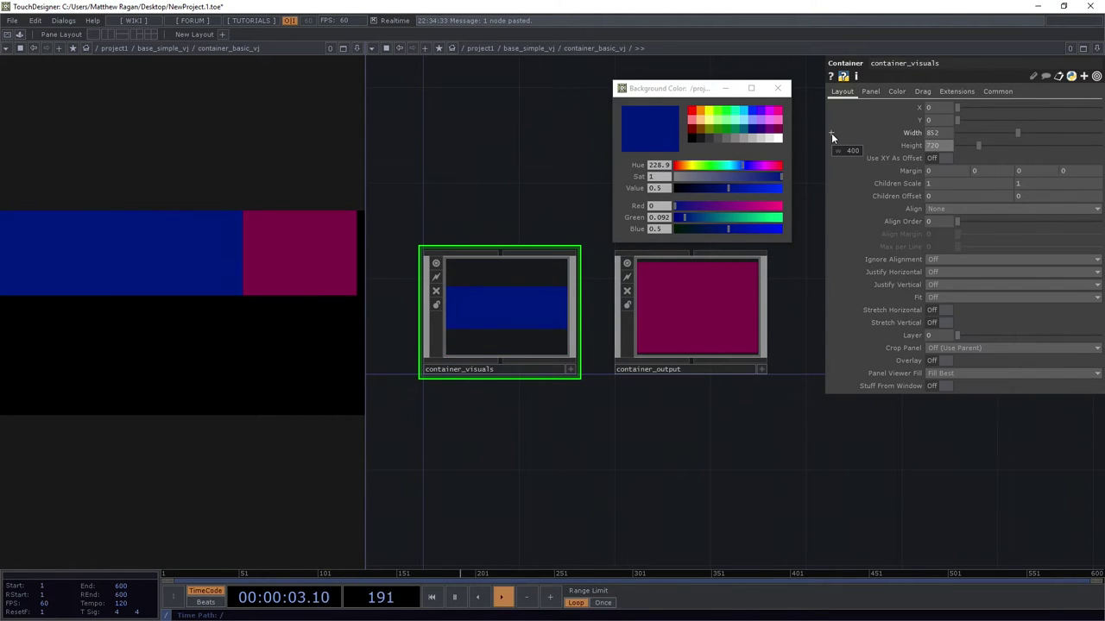
{"action": "key", "text": "Return"}
- Set container_output's width to 426 and height to 720
{"action": "left_click", "coordinate": [750, 345]}
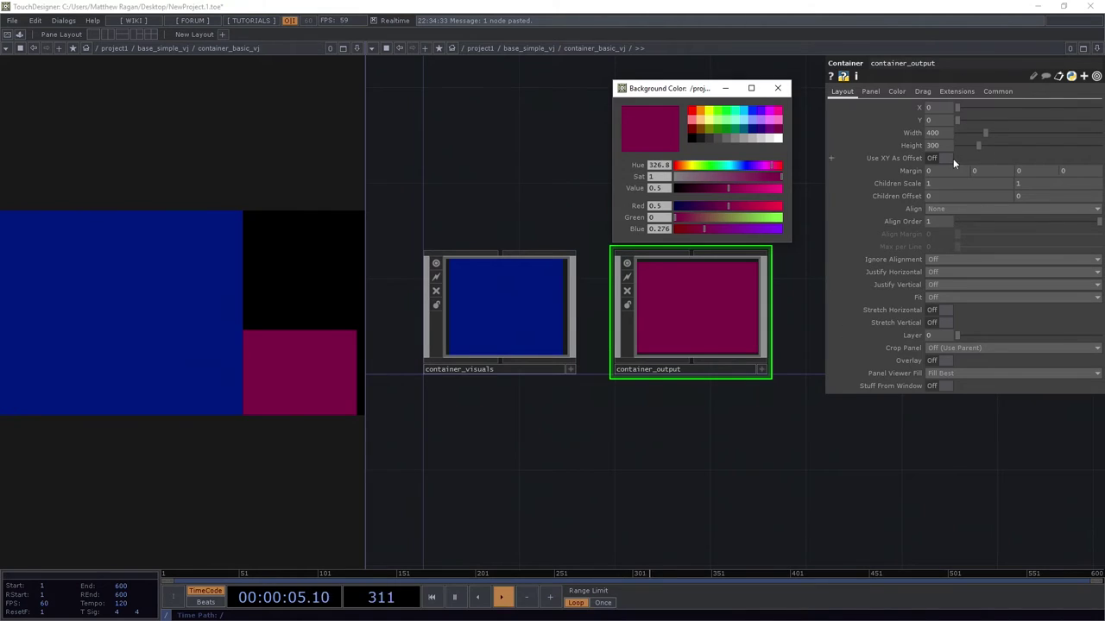
{"action": "left_click", "coordinate": [153, 232]}
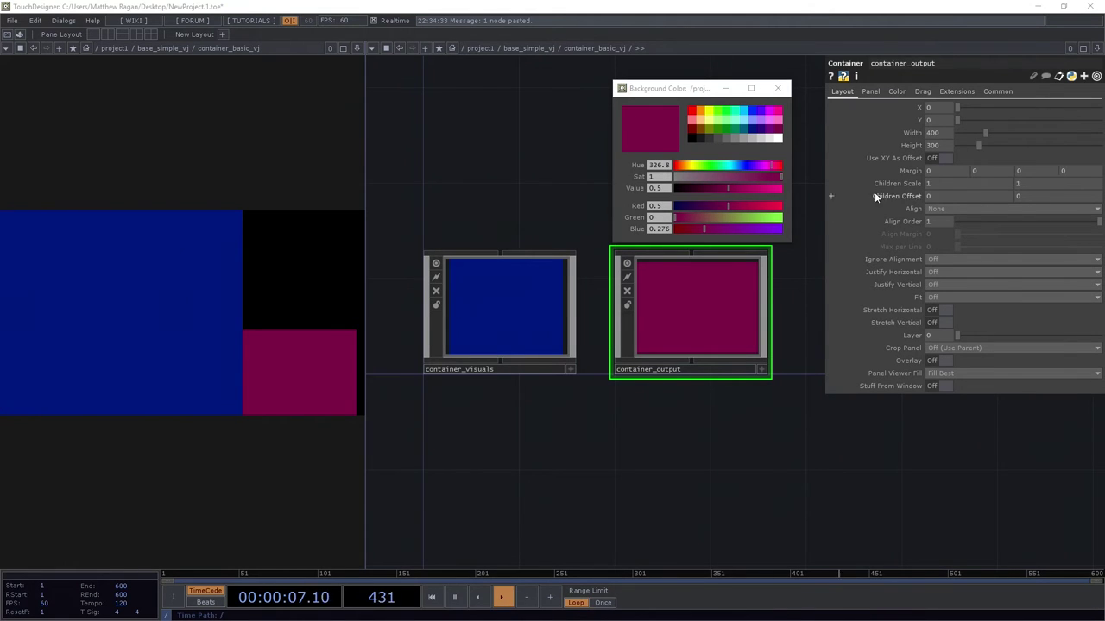
{"action": "type", "text": "42"}
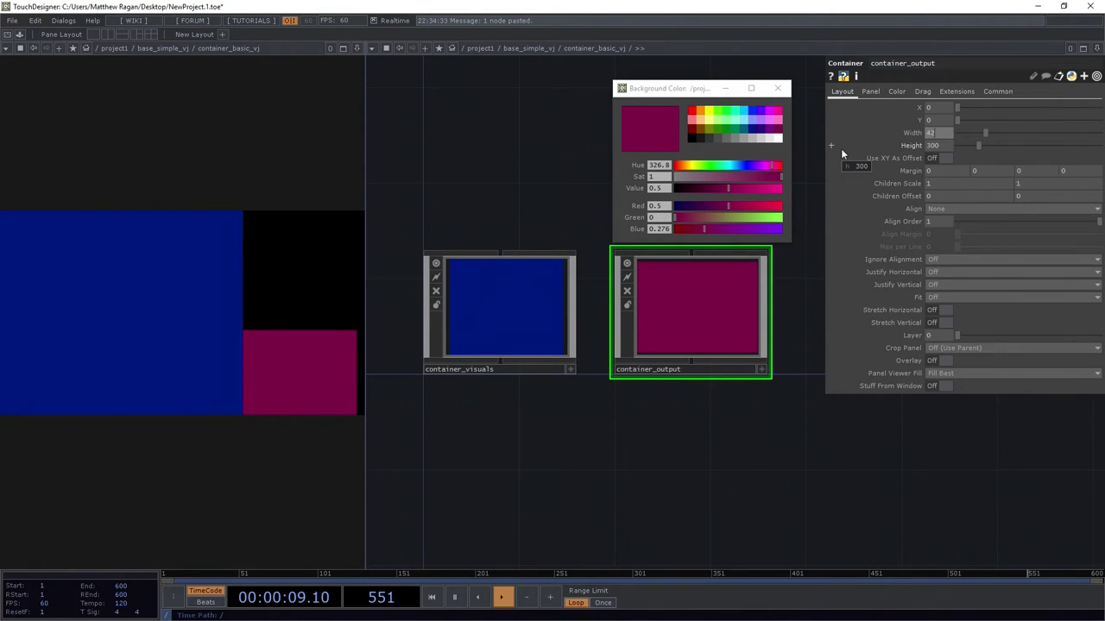
{"action": "type", "text": "6"}
{"action": "key", "text": "Tab"}
{"action": "type", "text": "720"}
{"action": "key", "text": "Return"}
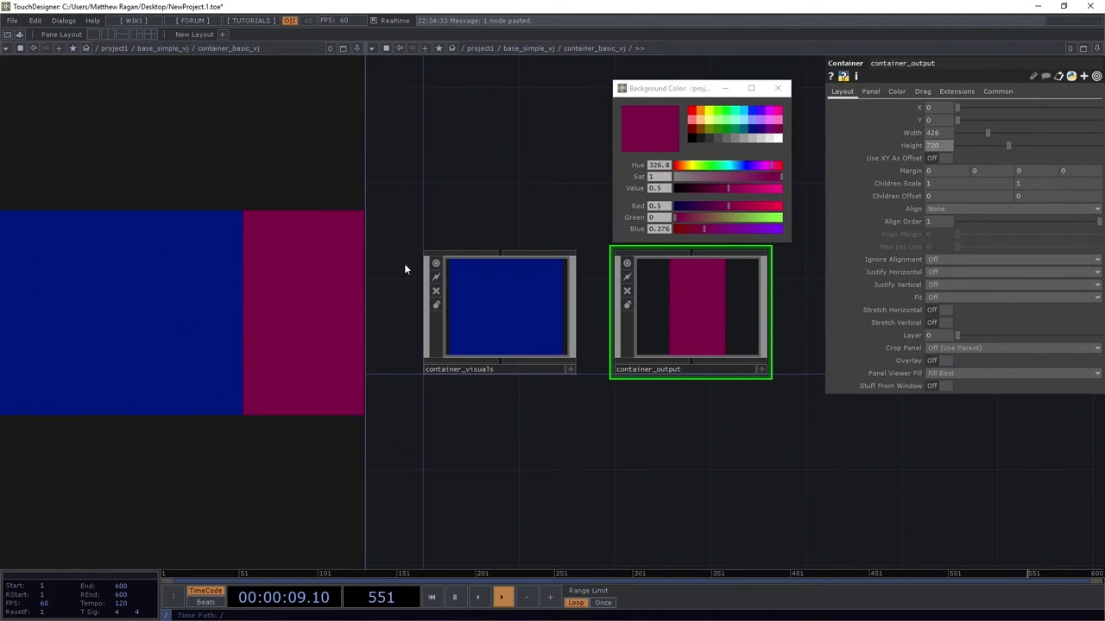
- Close the Background Color window and bring container_output into clear view in the network
{"action": "left_click_drag", "start_coordinate": [690, 90], "coordinate": [486, 70]}
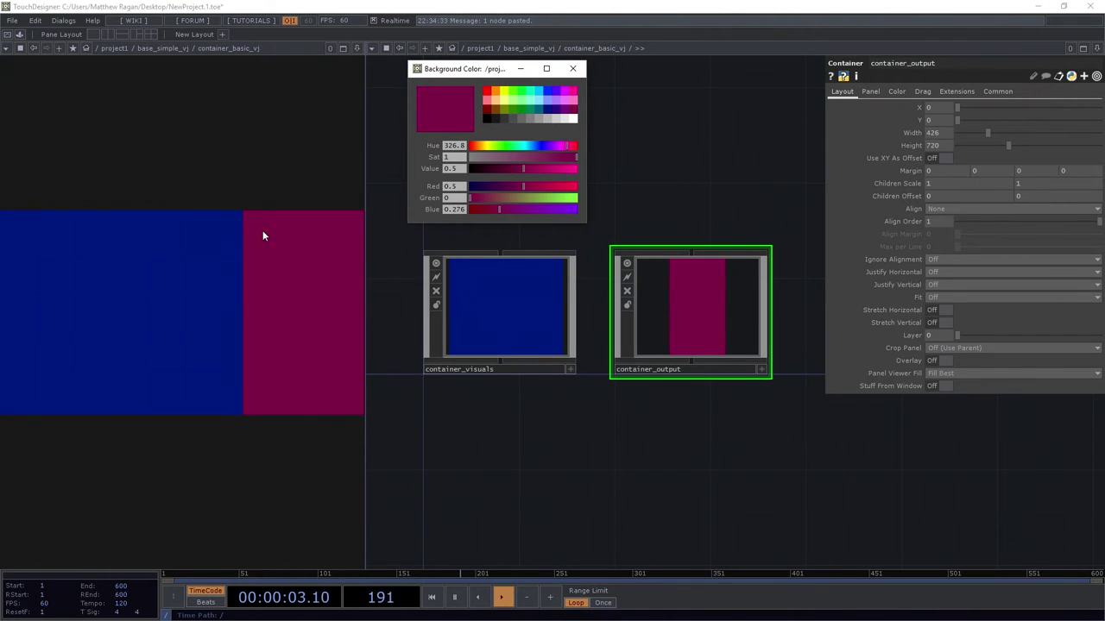
{"action": "left_click_drag", "start_coordinate": [676, 483], "coordinate": [575, 513]}
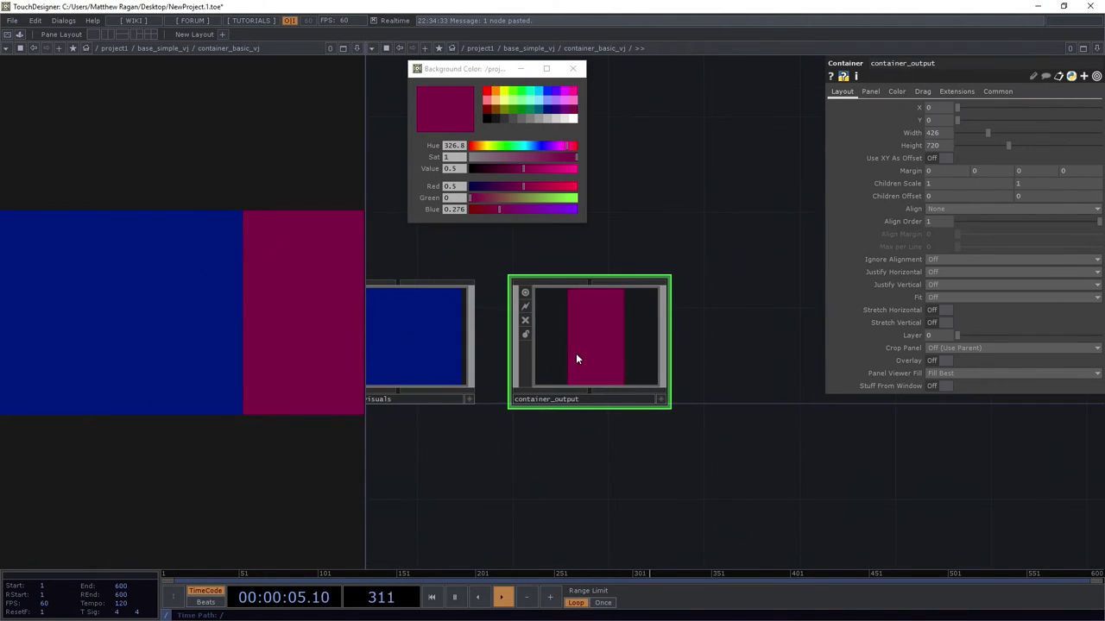
{"action": "scroll", "coordinate": [576, 353], "scroll_direction": "up", "scroll_amount": 5}
{"action": "left_click_drag", "start_coordinate": [576, 355], "coordinate": [547, 315]}
{"action": "scroll", "coordinate": [548, 314], "scroll_direction": "down", "scroll_amount": 6}
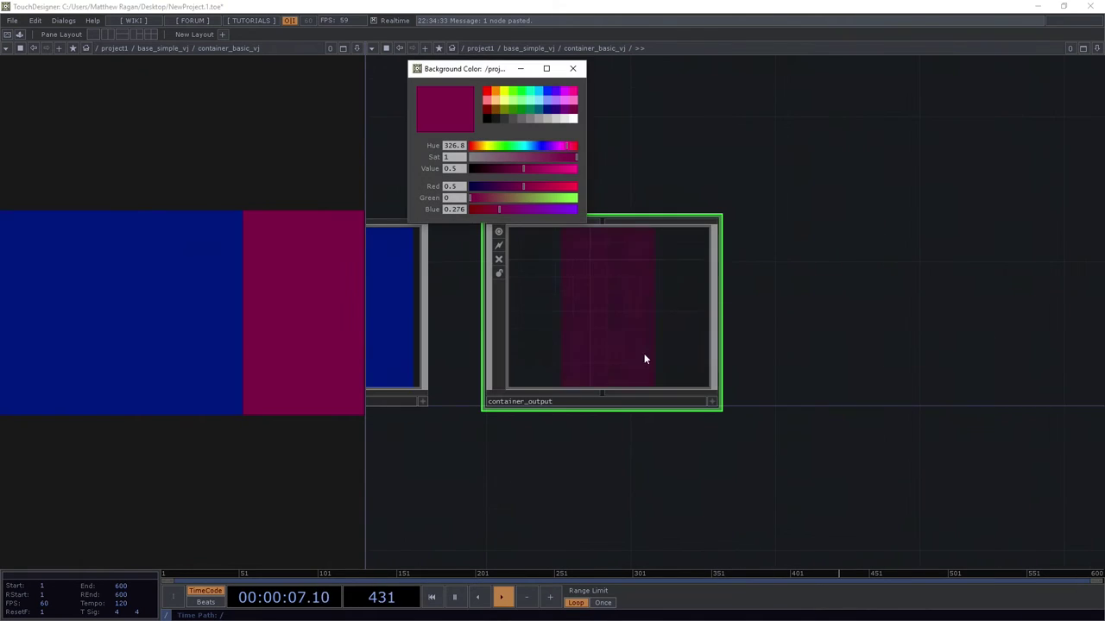
{"action": "key", "text": "p"}
{"action": "left_click", "coordinate": [572, 69]}
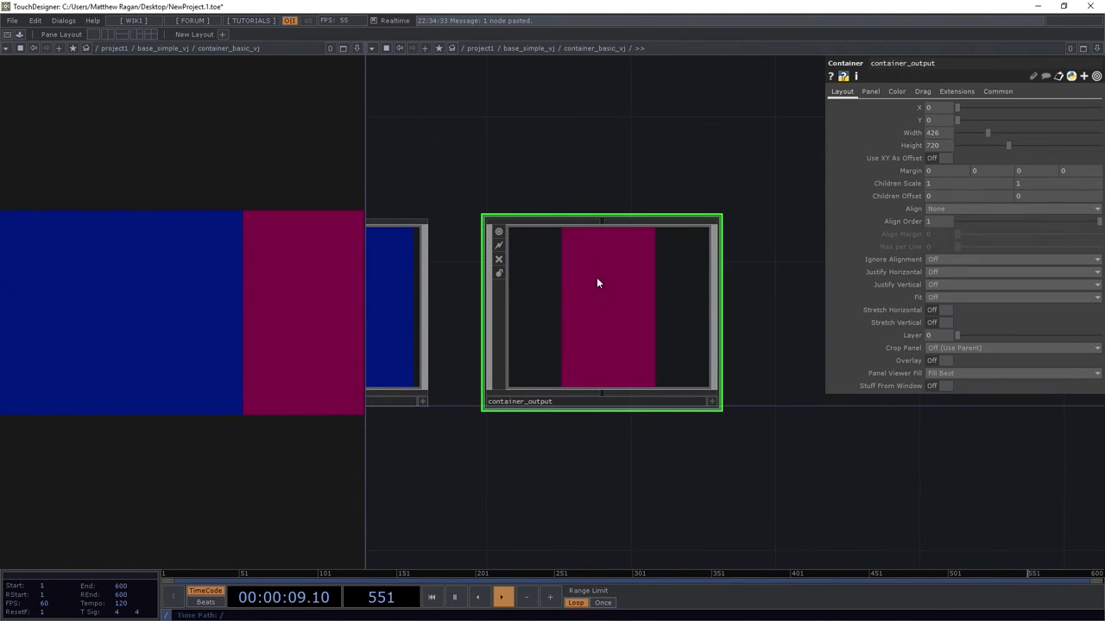
- Show container_output in a narrowed panel viewer pane and set its Align to Layout Vertical Top to Bottom
{"action": "left_click_drag", "start_coordinate": [596, 283], "coordinate": [264, 52]}
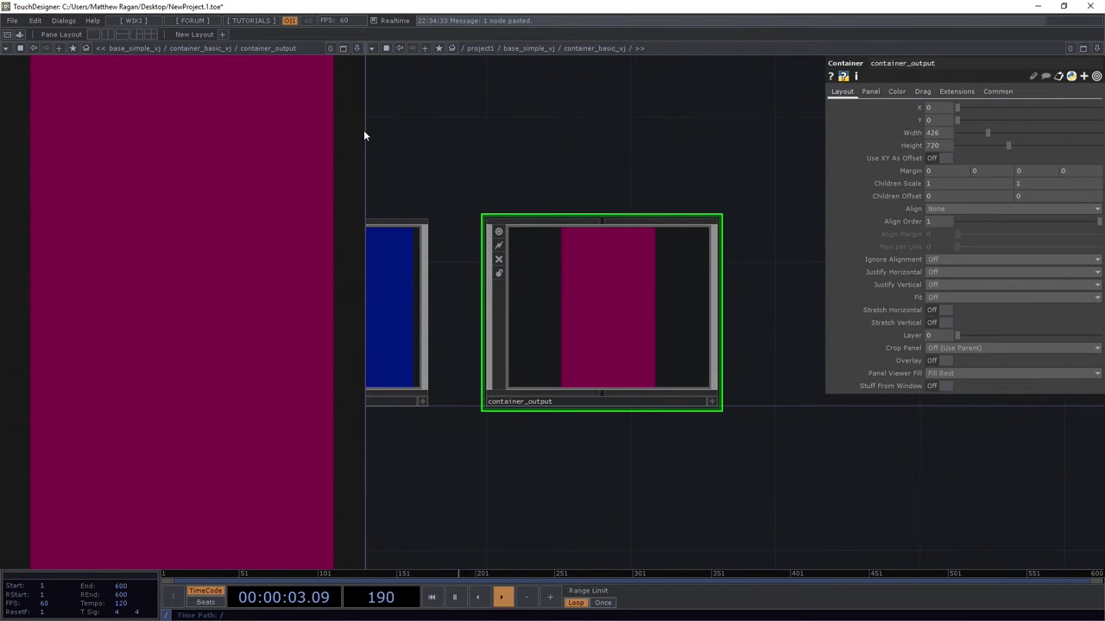
{"action": "left_click_drag", "start_coordinate": [366, 135], "coordinate": [435, 136]}
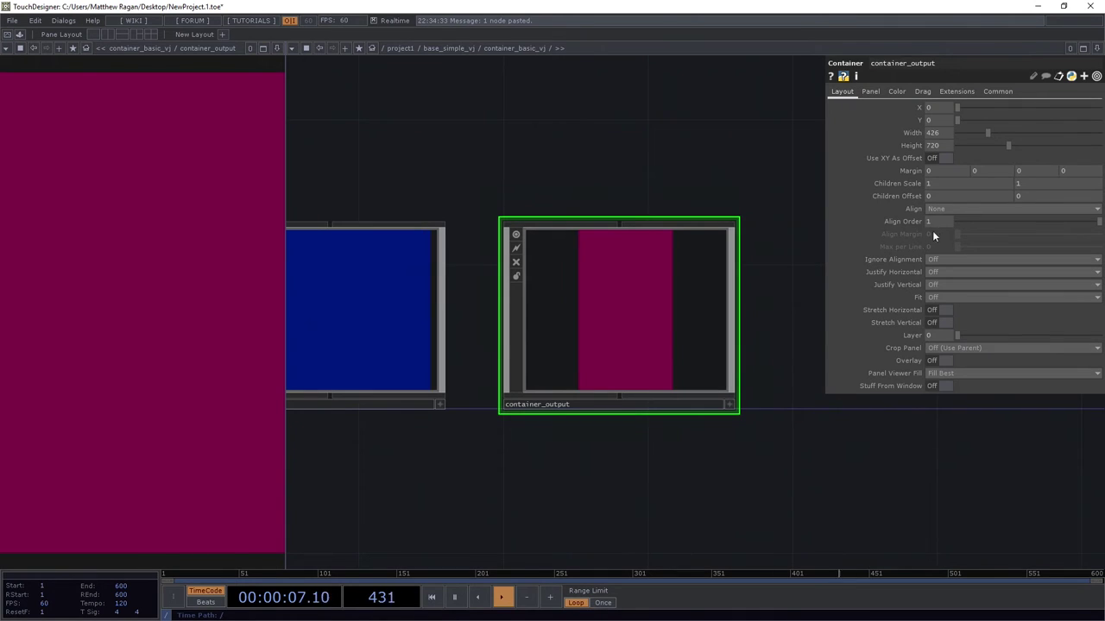
{"action": "left_click", "coordinate": [949, 208]}
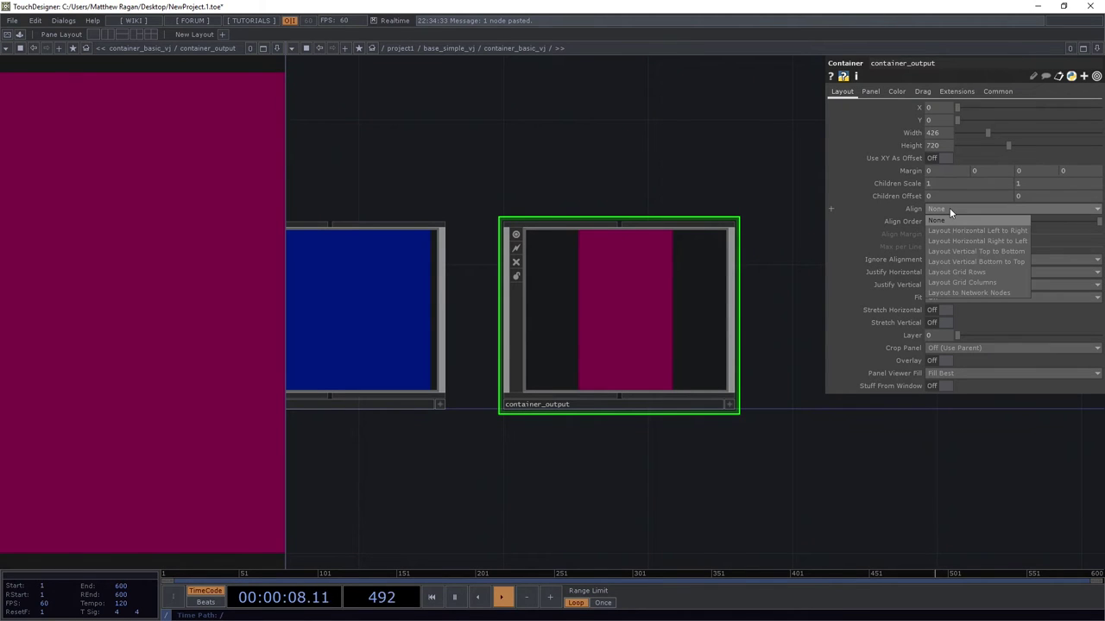
{"action": "left_click", "coordinate": [985, 251]}
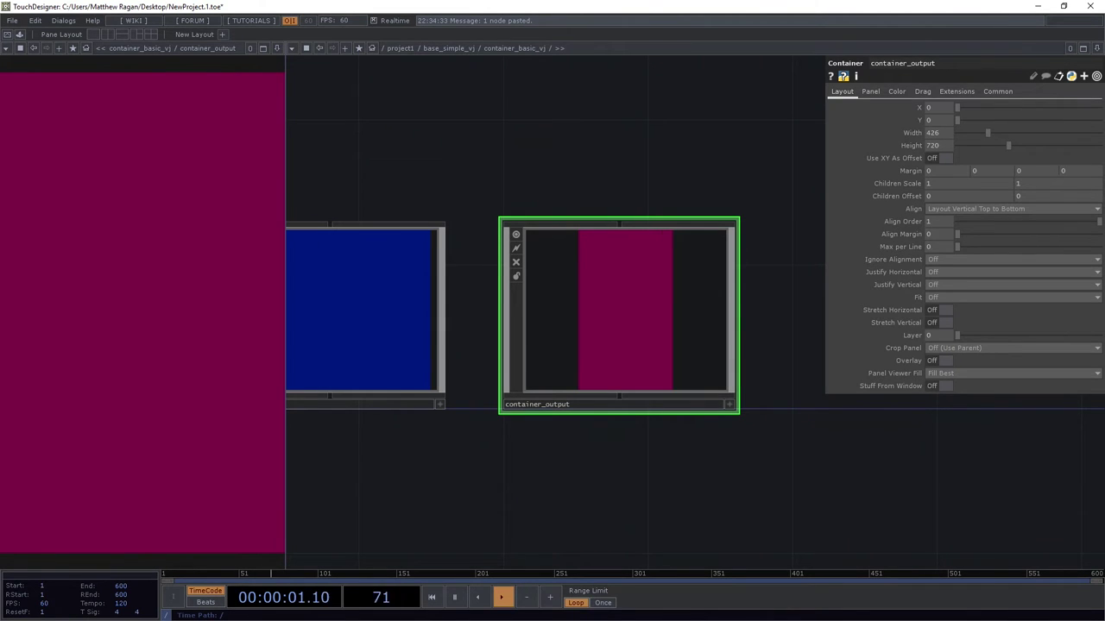
- Add a Container COMP inside container_output and rename it container_output
{"action": "scroll", "coordinate": [647, 352], "scroll_direction": "up", "scroll_amount": 5}
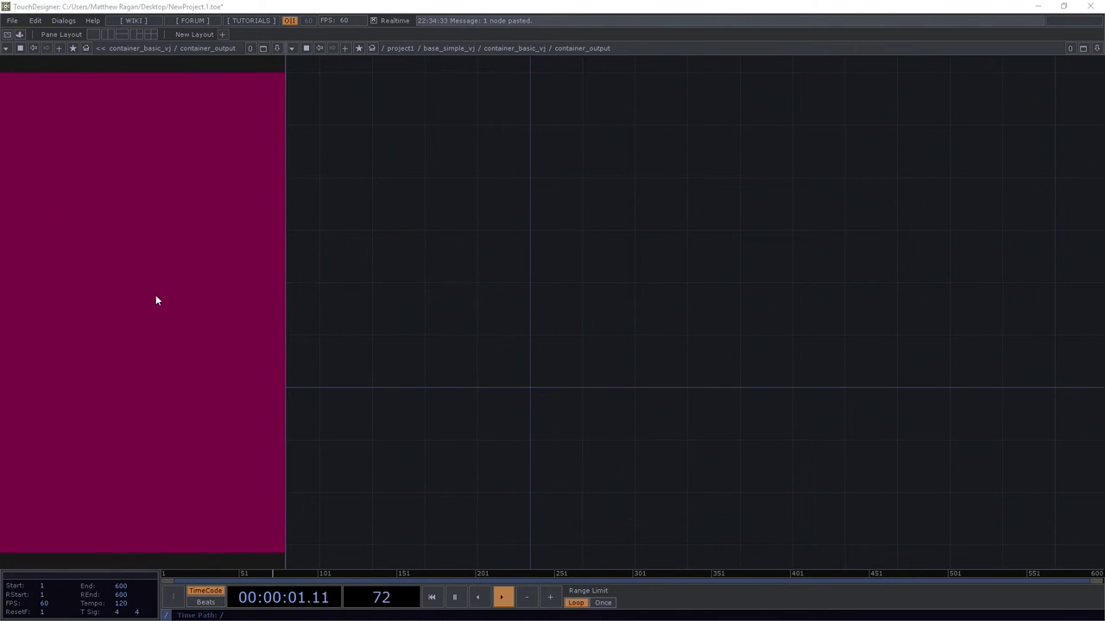
{"action": "key", "text": "Tab"}
{"action": "type", "text": "co"}
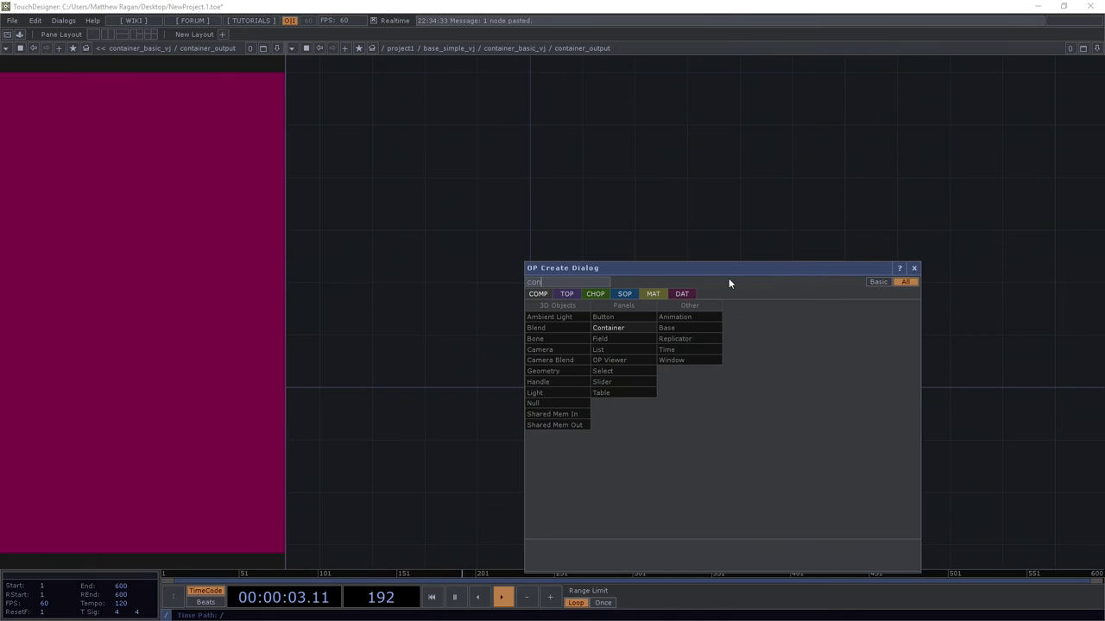
{"action": "left_click", "coordinate": [614, 328]}
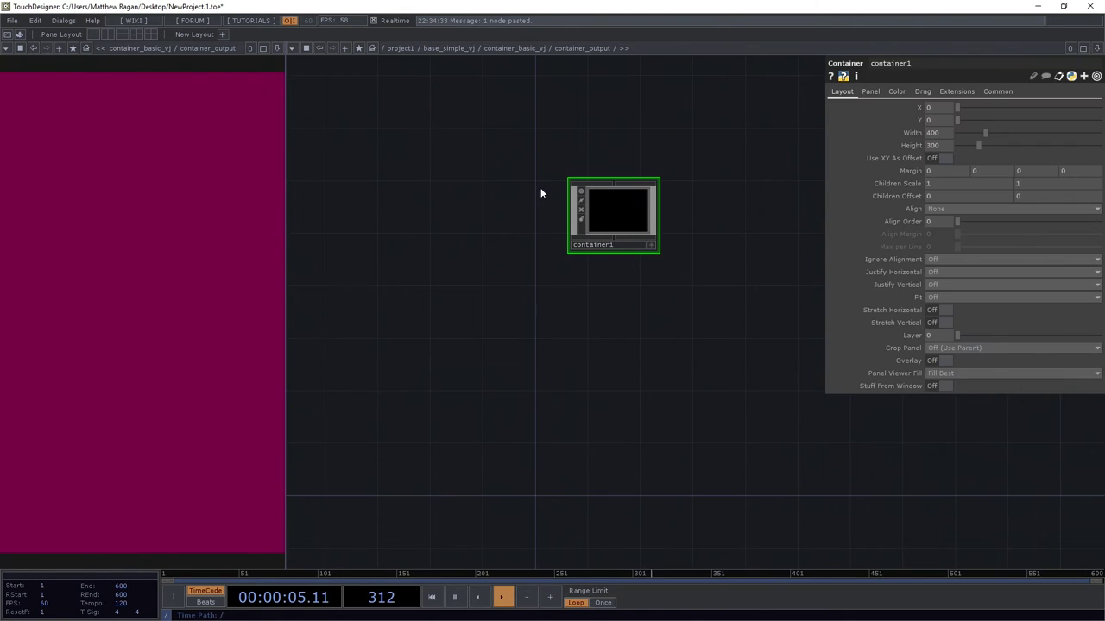
{"action": "left_click", "coordinate": [625, 246]}
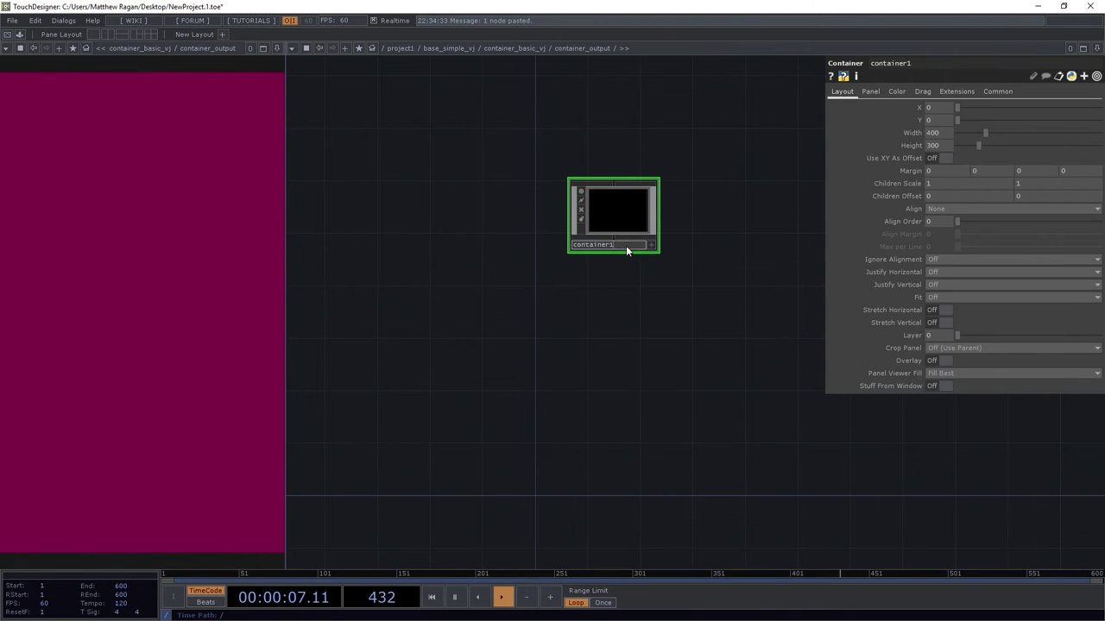
{"action": "type", "text": "_output"}
{"action": "key", "text": "Return"}
{"action": "scroll", "coordinate": [626, 245], "scroll_direction": "up", "scroll_amount": 5}
{"action": "left_click_drag", "start_coordinate": [671, 197], "coordinate": [585, 154]}
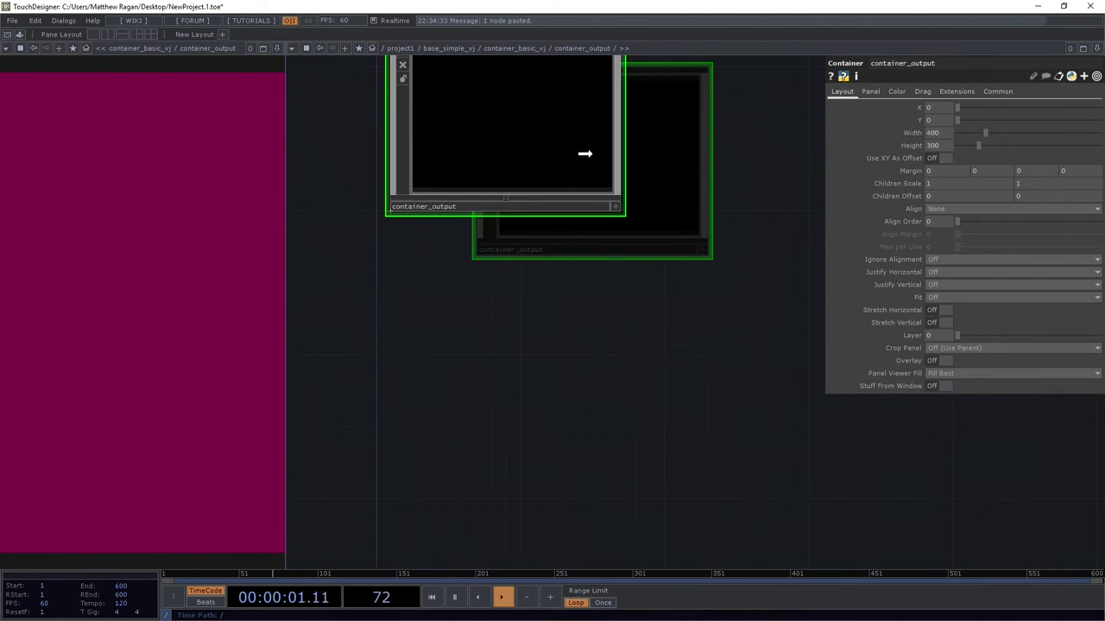
{"action": "scroll", "coordinate": [492, 285], "scroll_direction": "down", "scroll_amount": 3}
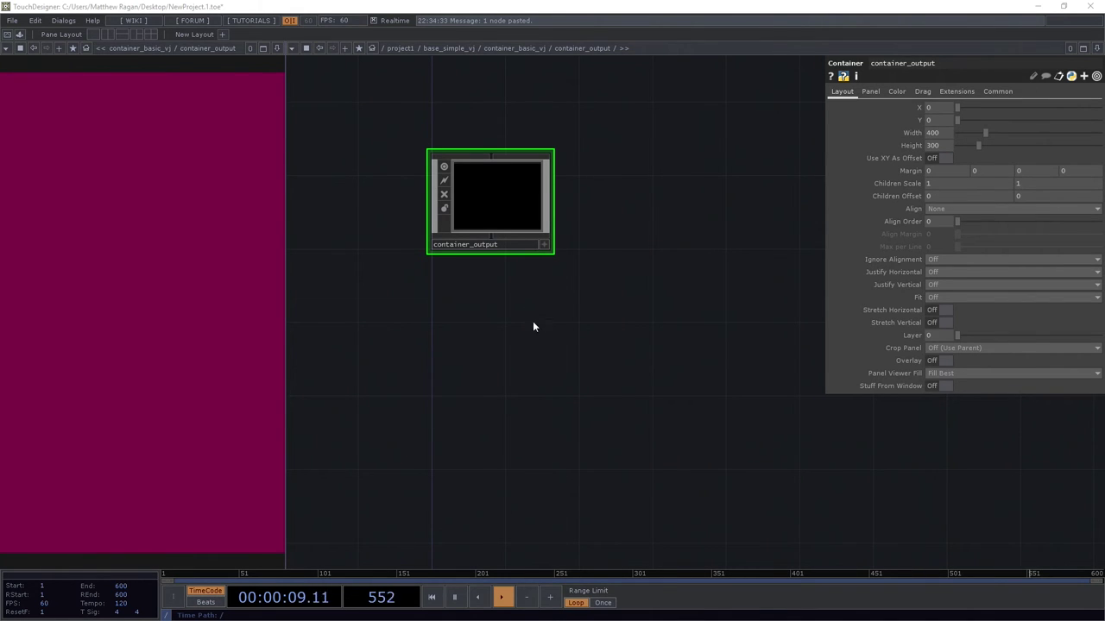
- Set the nested container_output's width to 426 and height to 240
{"action": "scroll", "coordinate": [474, 211], "scroll_direction": "up", "scroll_amount": 2}
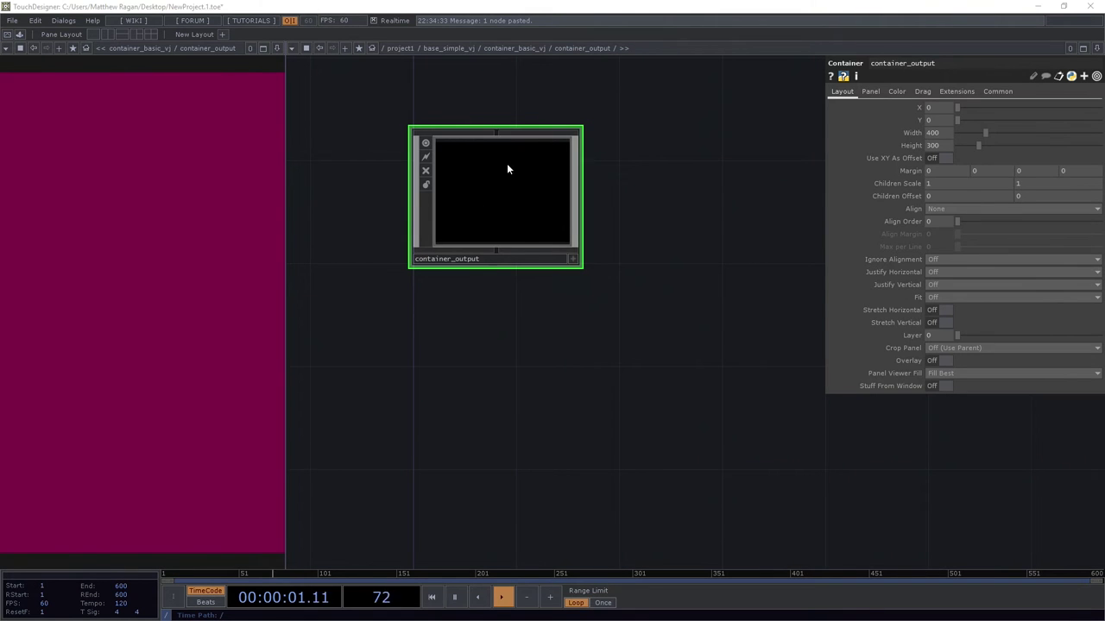
{"action": "left_click_drag", "start_coordinate": [480, 401], "coordinate": [491, 371]}
{"action": "scroll", "coordinate": [490, 333], "scroll_direction": "down", "scroll_amount": 3}
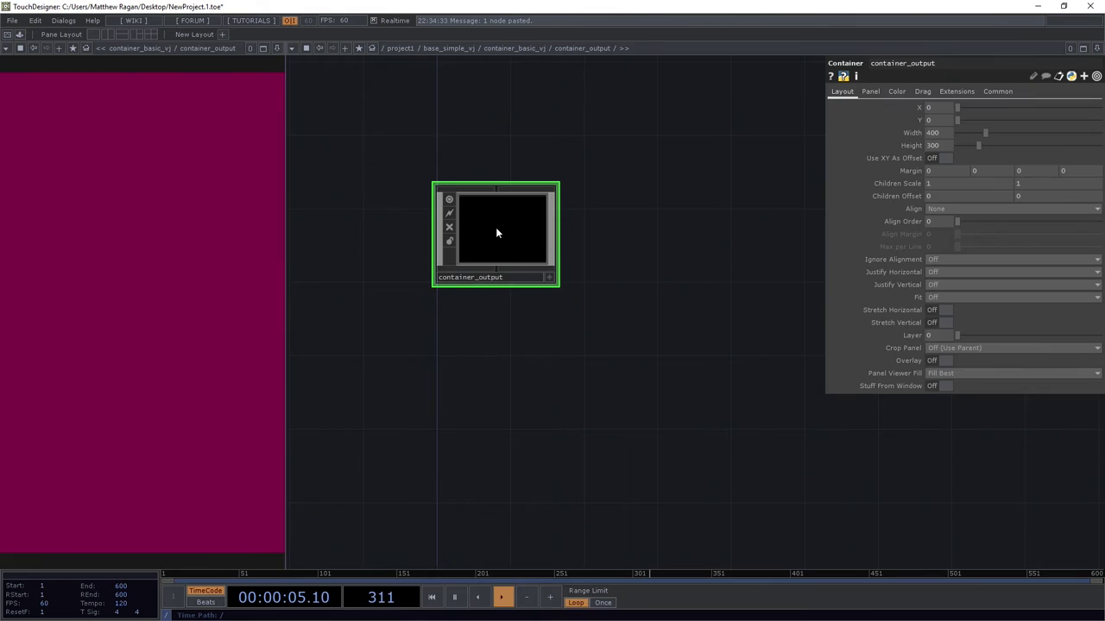
{"action": "left_click", "coordinate": [941, 134]}
{"action": "type", "text": "423"}
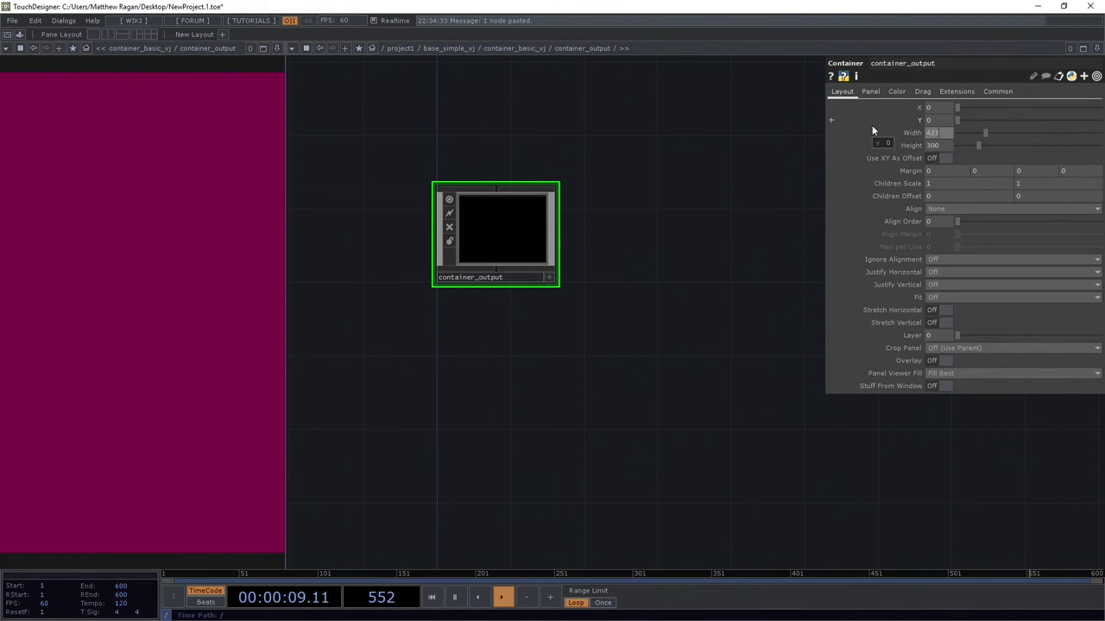
{"action": "type", "text": "426"}
{"action": "key", "text": "Return"}
{"action": "key", "text": "Tab"}
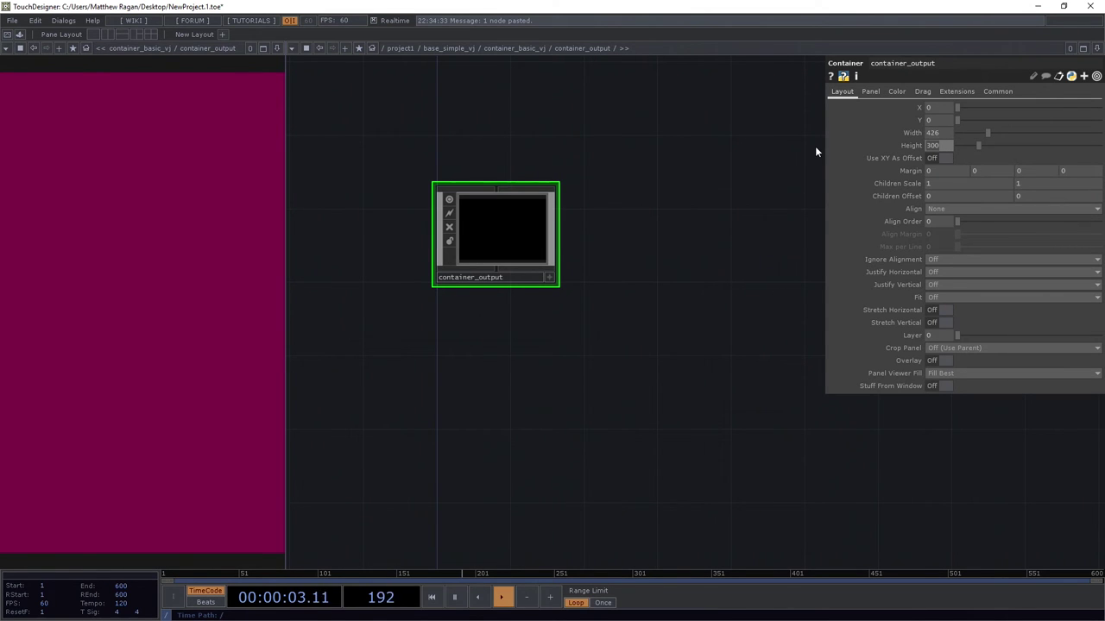
{"action": "type", "text": "240"}
{"action": "key", "text": "Return"}
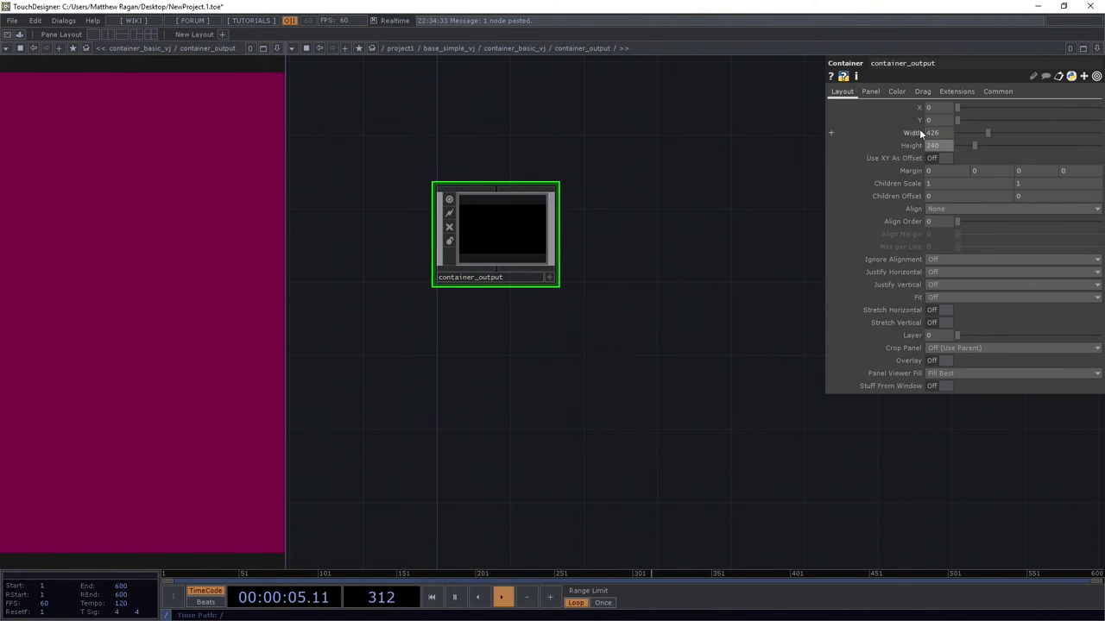
{"action": "left_click", "coordinate": [871, 91]}
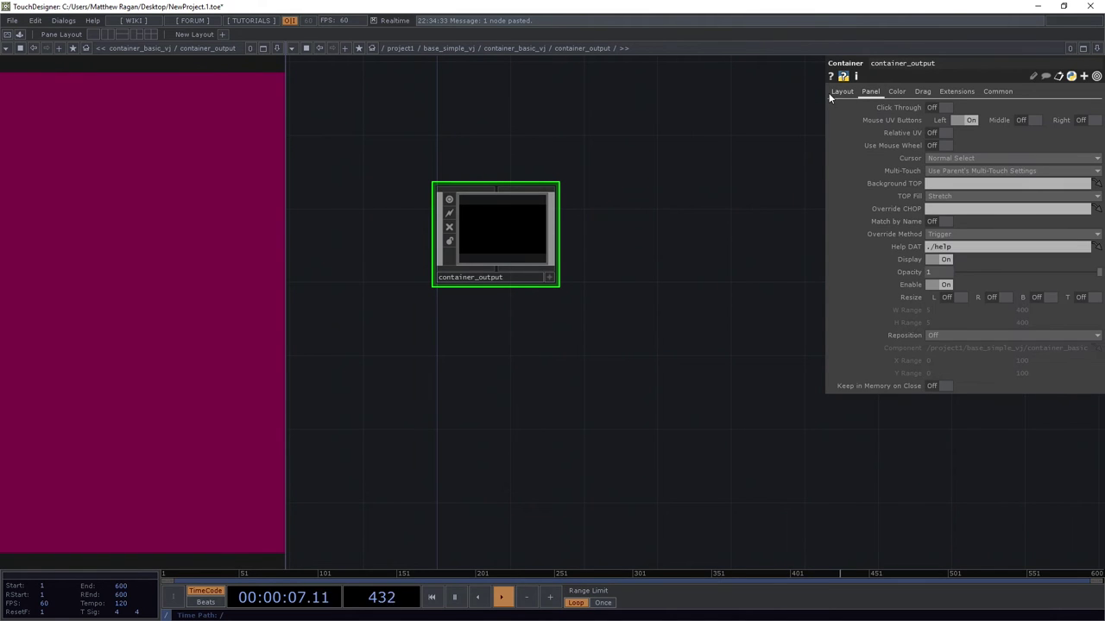
{"action": "left_click", "coordinate": [839, 92]}
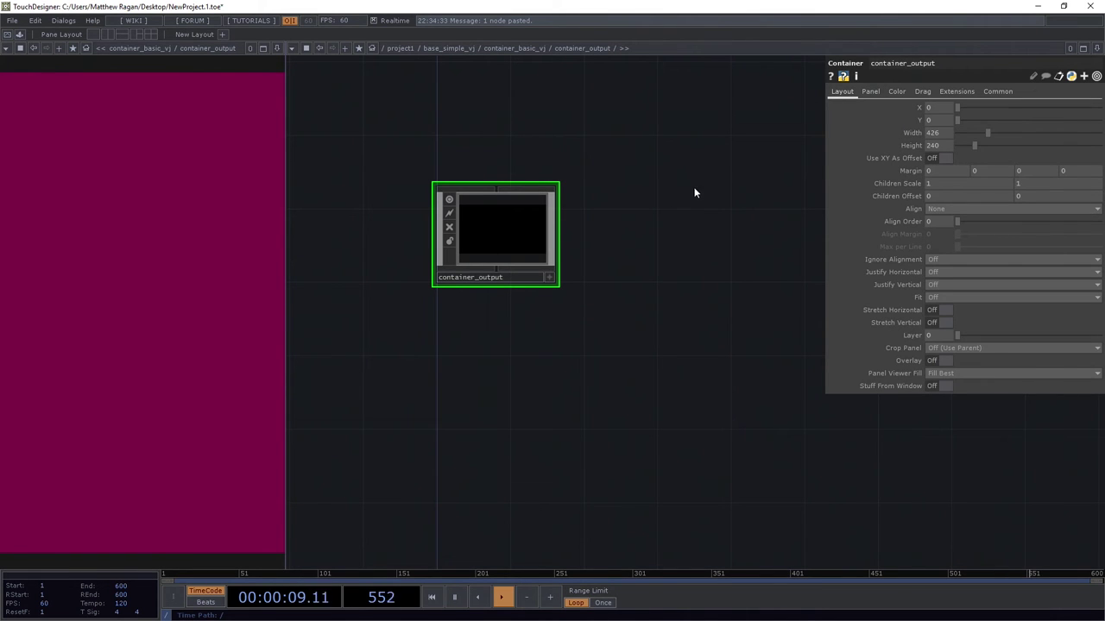
- Add a Container COMP inside the nested container_output
{"action": "left_click_drag", "start_coordinate": [514, 199], "coordinate": [587, 223]}
{"action": "scroll", "coordinate": [591, 241], "scroll_direction": "up", "scroll_amount": 3}
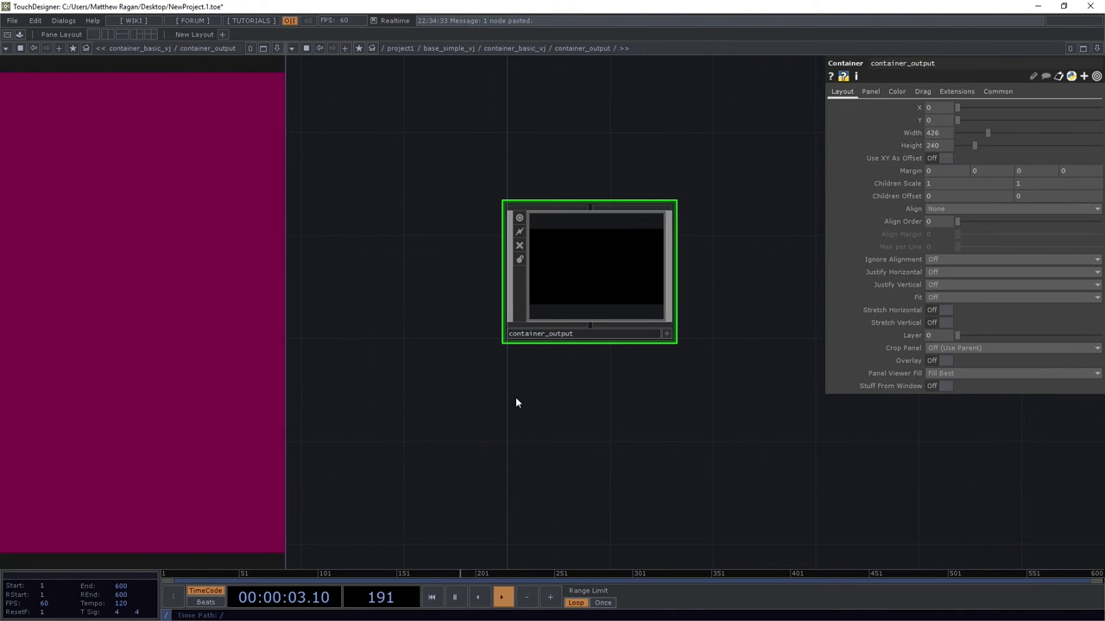
{"action": "left_click_drag", "start_coordinate": [559, 390], "coordinate": [553, 474]}
{"action": "scroll", "coordinate": [624, 378], "scroll_direction": "up", "scroll_amount": 8}
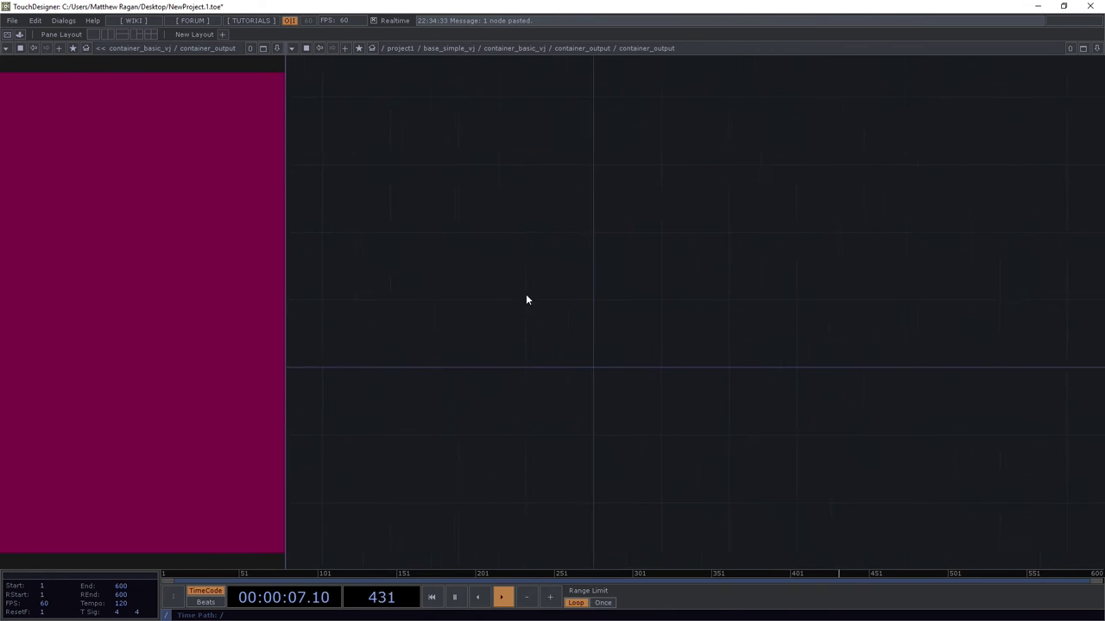
{"action": "key", "text": "Tab"}
{"action": "type", "text": "ba"}
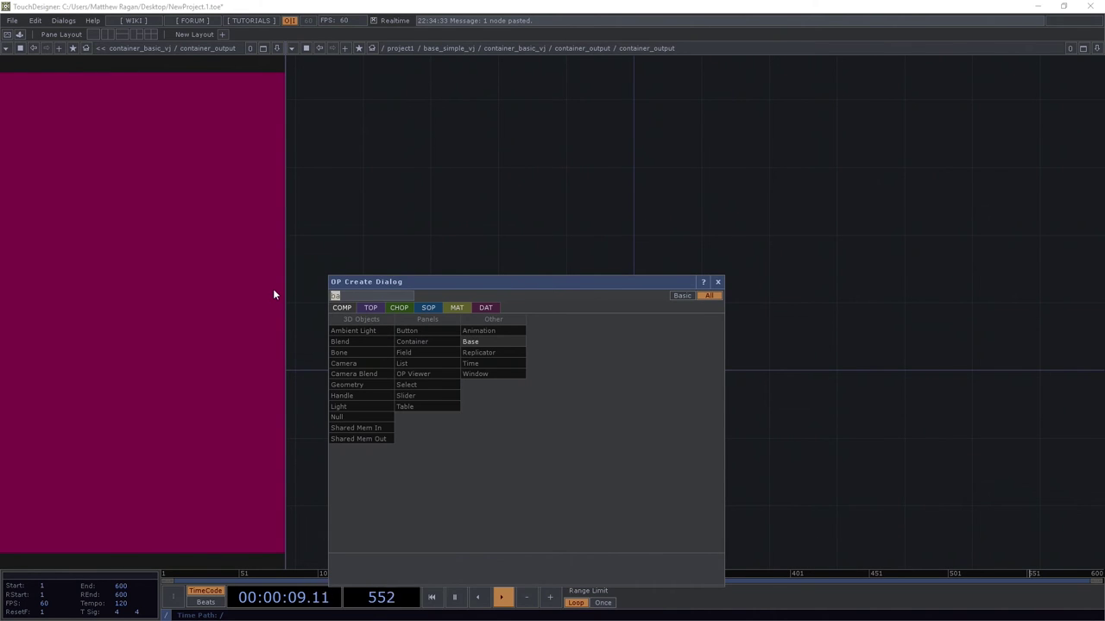
{"action": "key", "text": "BackSpace"}
{"action": "key", "text": "BackSpace"}
{"action": "type", "text": "con"}
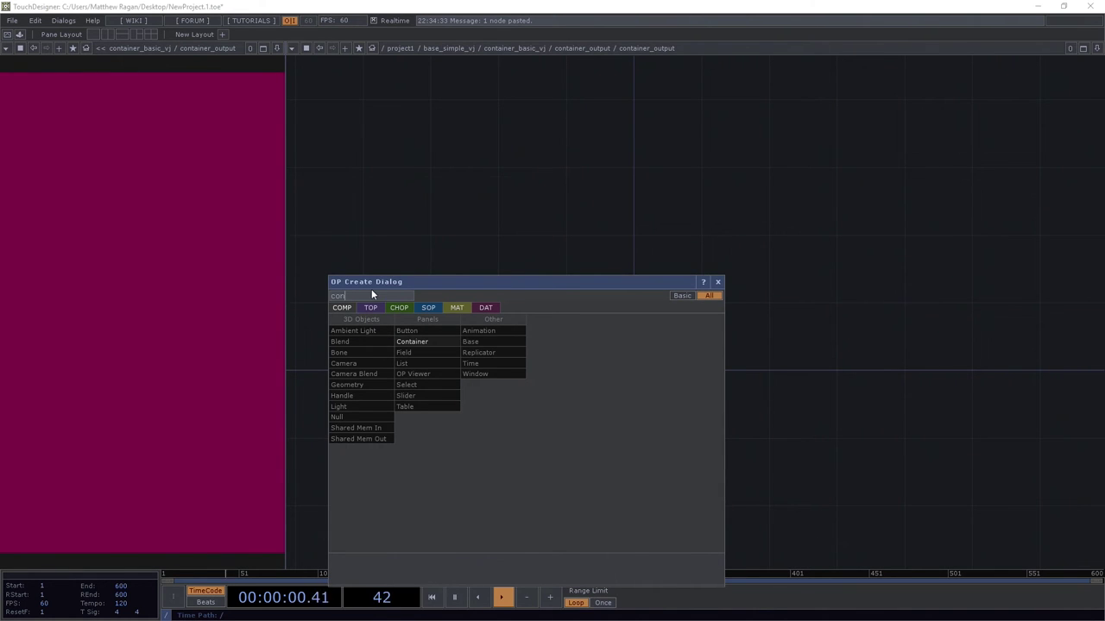
{"action": "left_click", "coordinate": [434, 342]}
{"action": "scroll", "coordinate": [480, 331], "scroll_direction": "up", "scroll_amount": 4}
{"action": "left_click", "coordinate": [480, 331]}
- Rename the new container container_label and set its width to 426 and height to 20
{"action": "left_click_drag", "start_coordinate": [501, 355], "coordinate": [641, 334]}
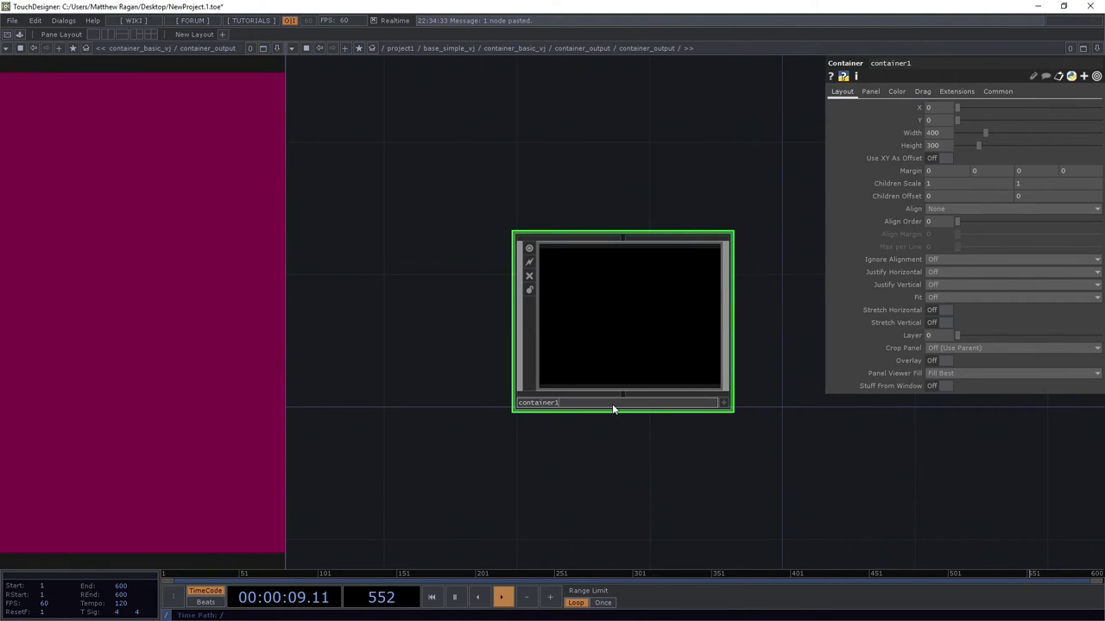
{"action": "type", "text": "_label"}
{"action": "key", "text": "Return"}
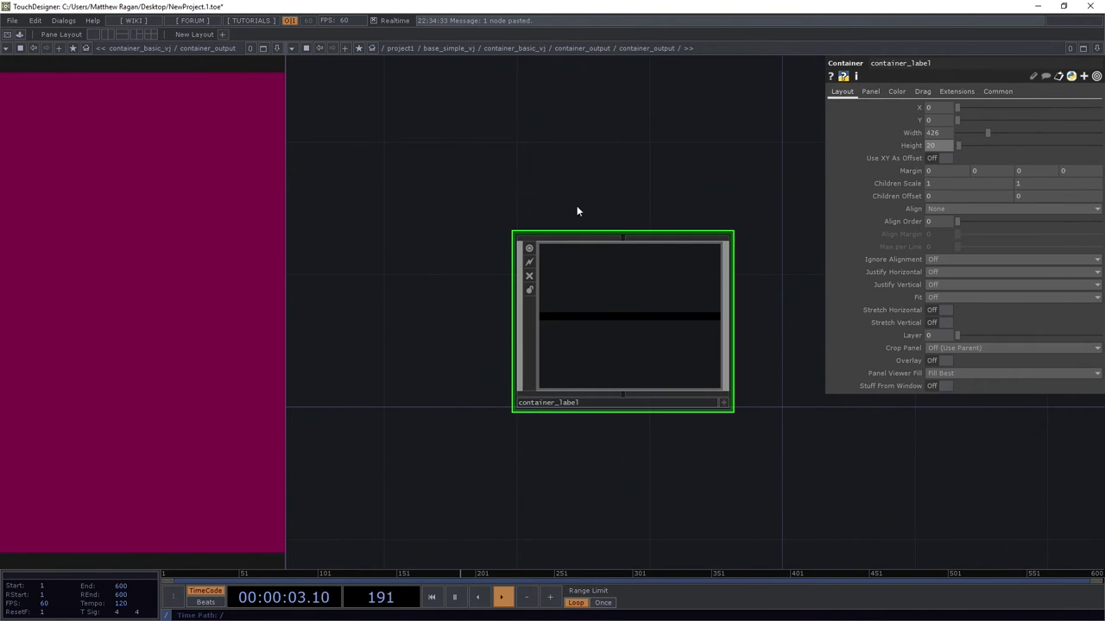
- Give container_label a bright green background colour of 0, 1, 0.176471 with a Background Alpha of 0.5
{"action": "left_click", "coordinate": [896, 91]}
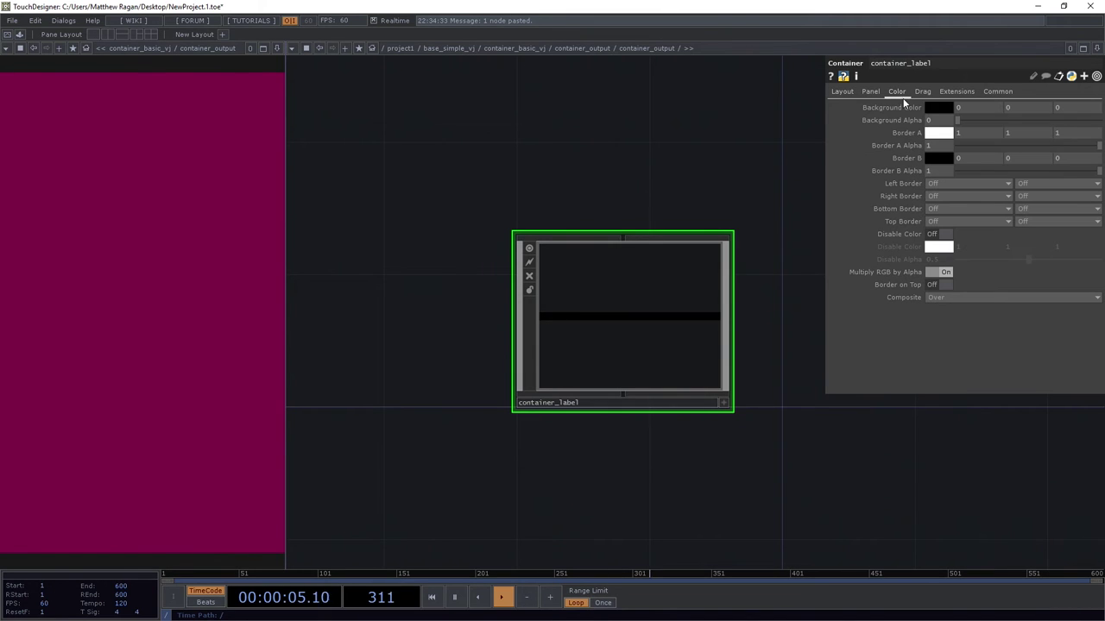
{"action": "left_click", "coordinate": [947, 108]}
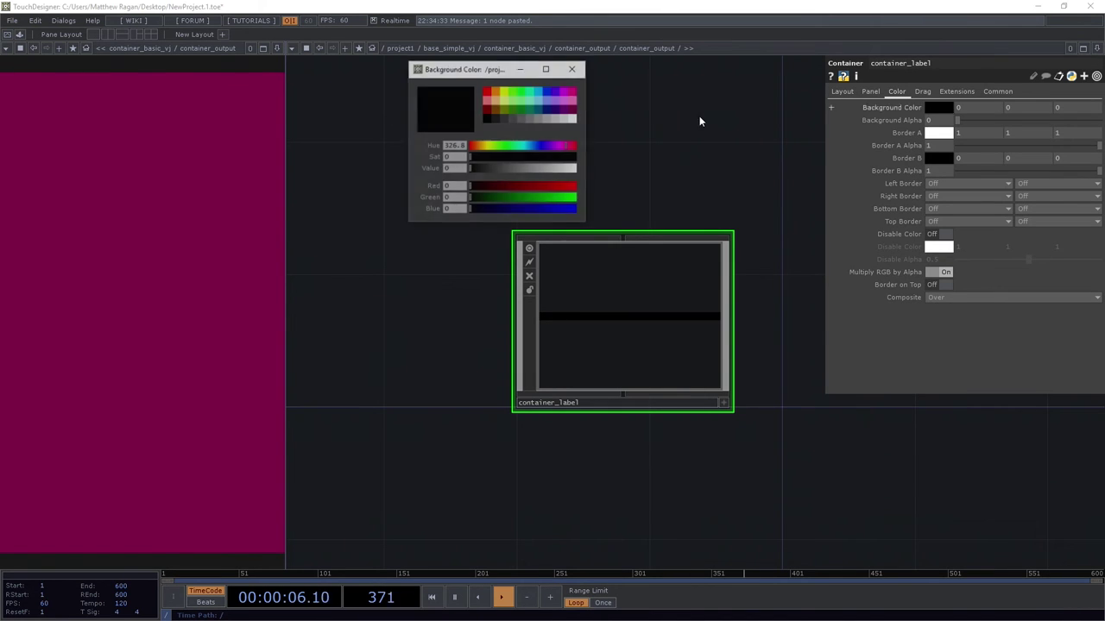
{"action": "left_click", "coordinate": [519, 97]}
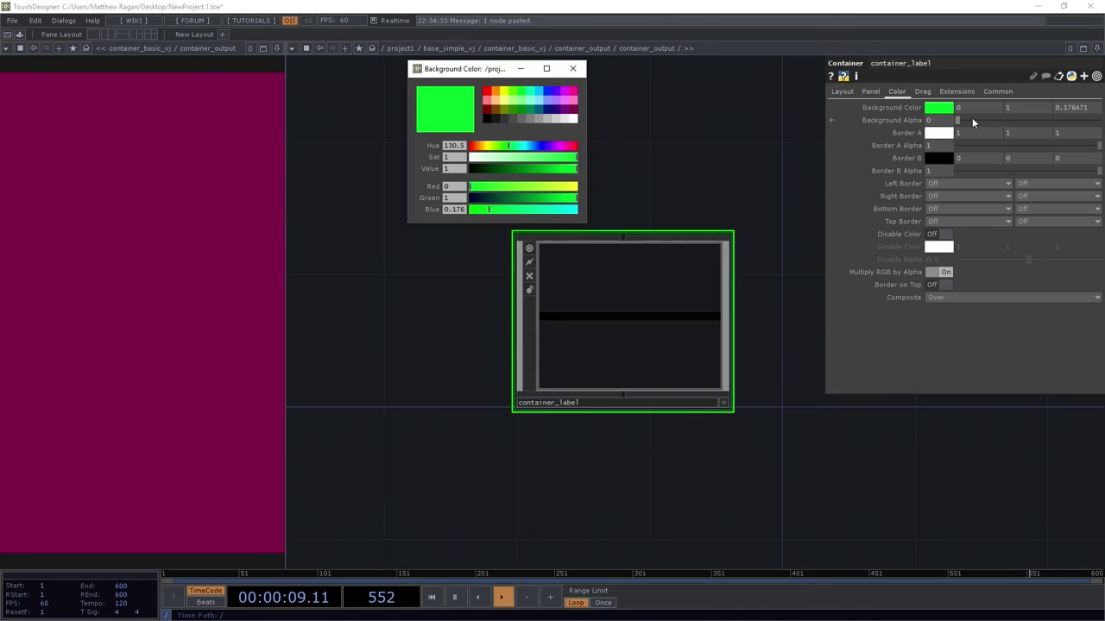
{"action": "left_click_drag", "start_coordinate": [967, 120], "coordinate": [1021, 118]}
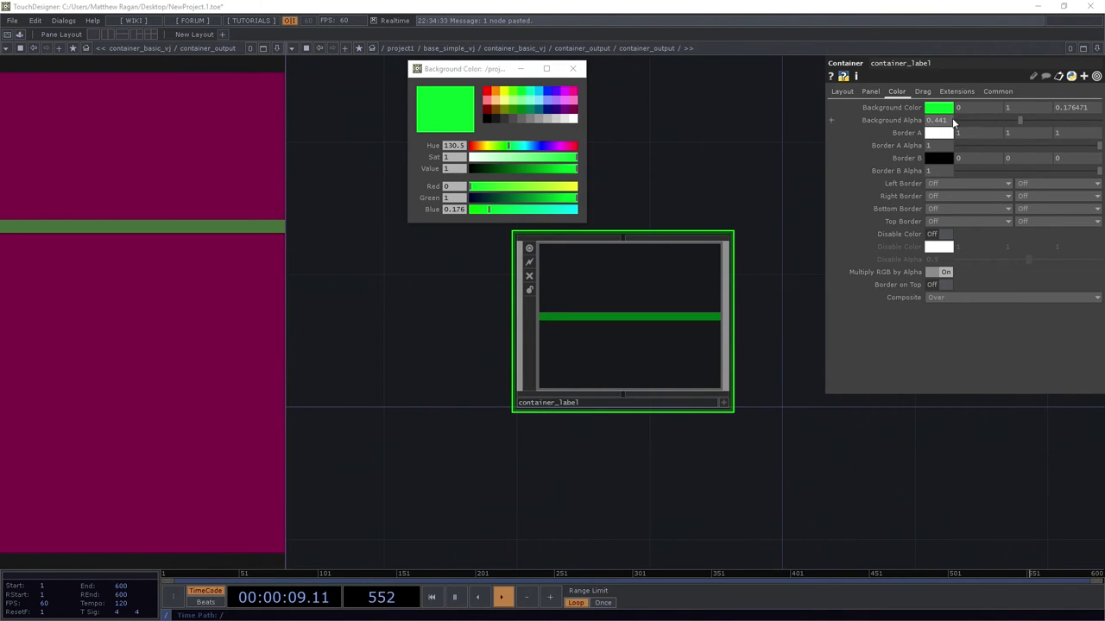
{"action": "left_click_drag", "start_coordinate": [955, 123], "coordinate": [824, 122]}
{"action": "type", "text": "0.5"}
{"action": "key", "text": "Return"}
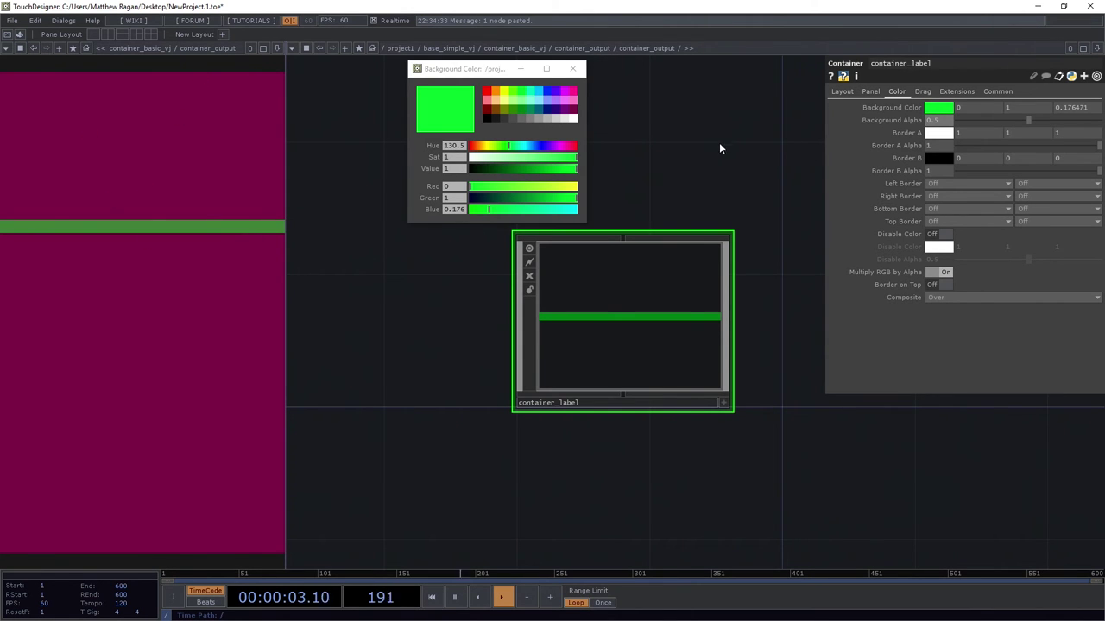
- Add a Text TOP inside container_label and frame it in the network
{"action": "left_click_drag", "start_coordinate": [614, 264], "coordinate": [677, 423]}
{"action": "key", "text": "i"}
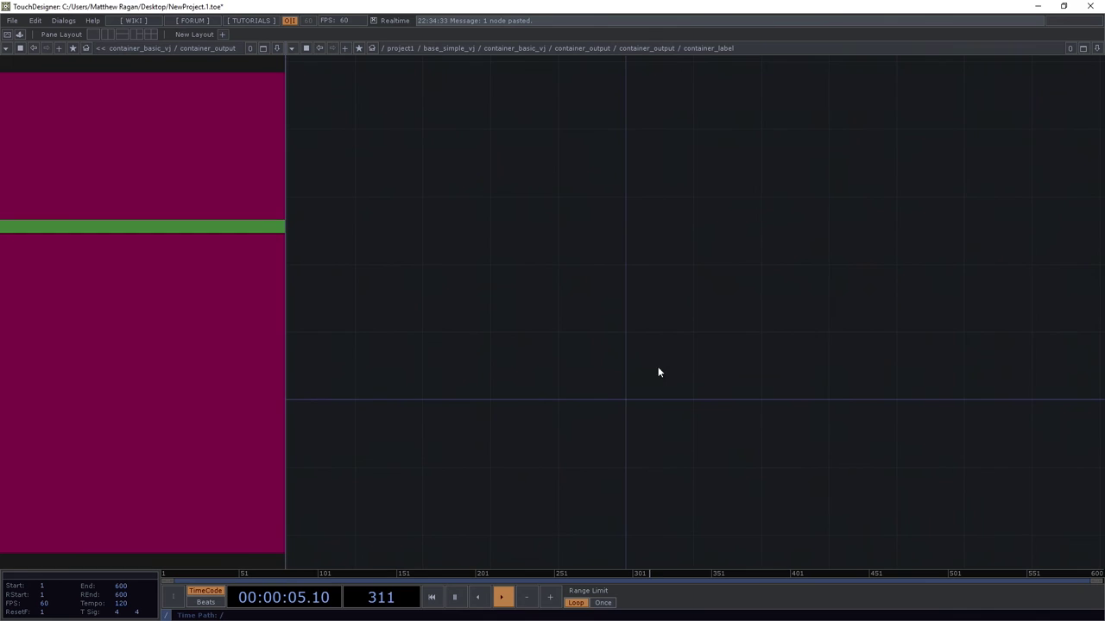
{"action": "key", "text": "u"}
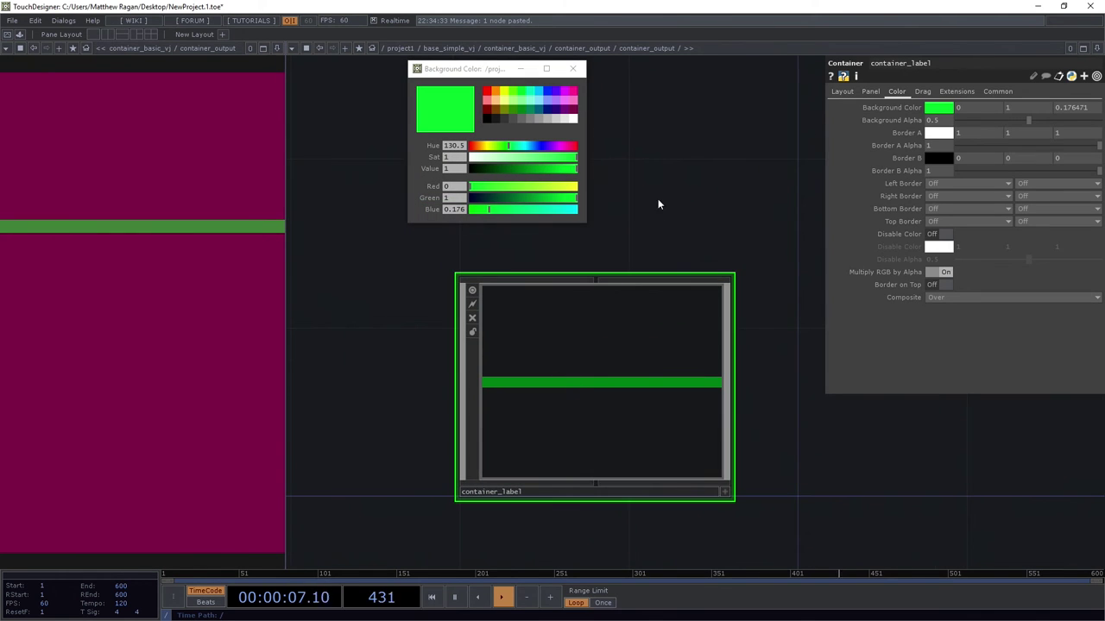
{"action": "key", "text": "i"}
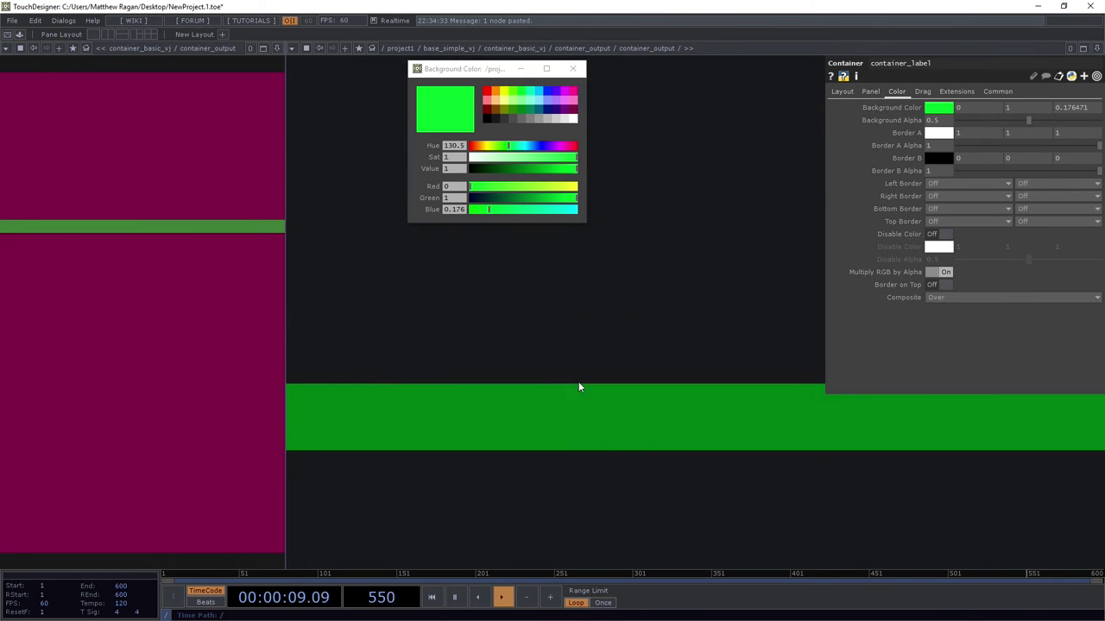
{"action": "key", "text": "Tab"}
{"action": "key", "text": "Tab"}
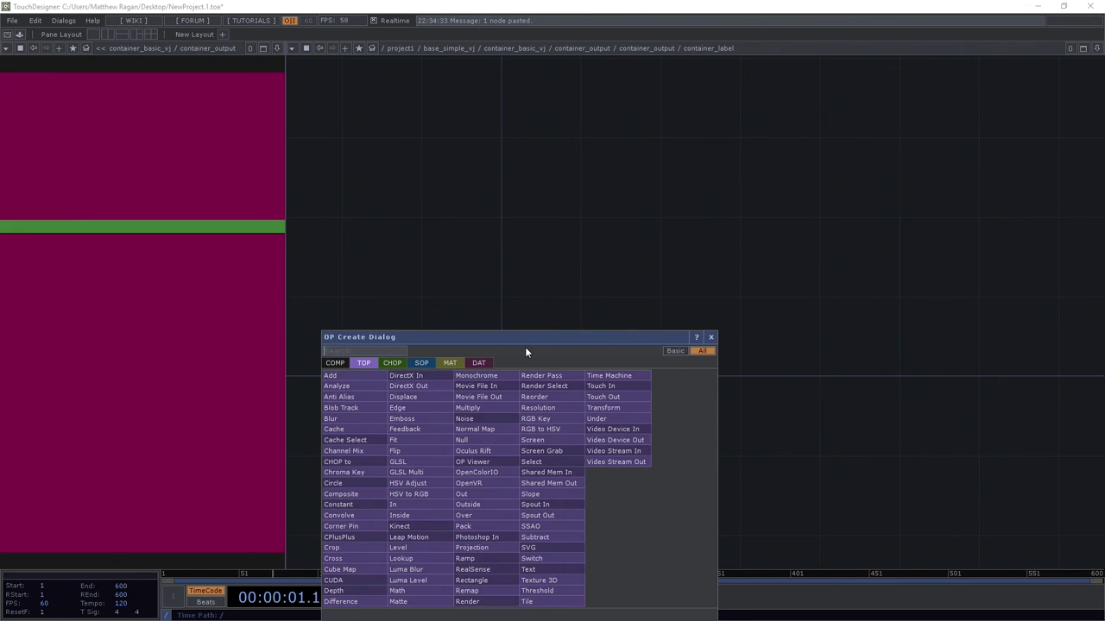
{"action": "type", "text": "tex"}
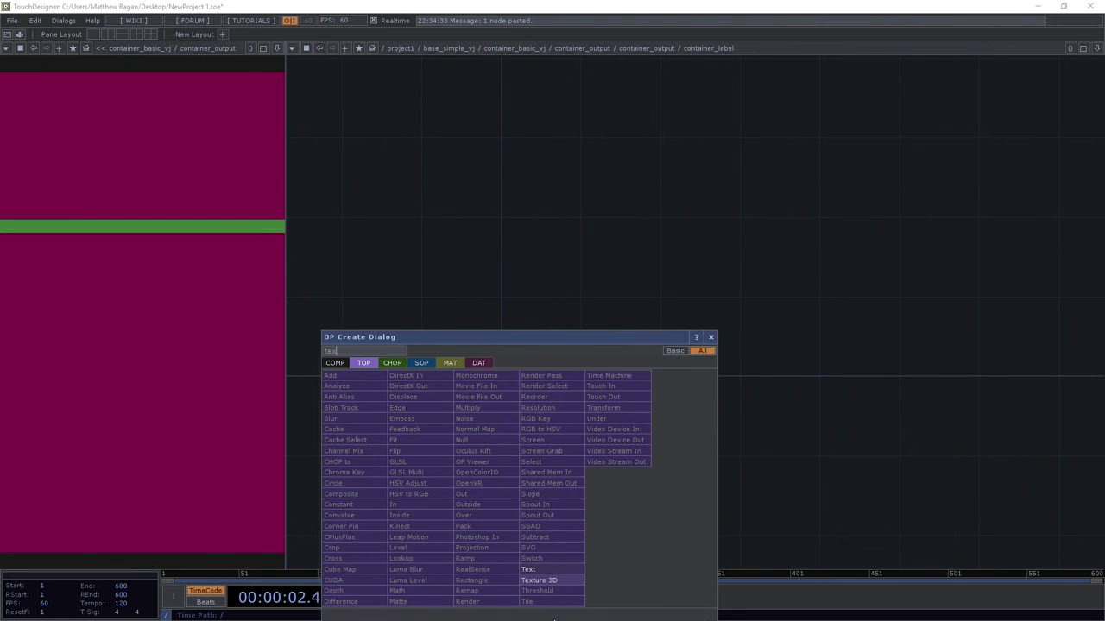
{"action": "left_click", "coordinate": [561, 570]}
{"action": "left_click", "coordinate": [571, 355]}
{"action": "key", "text": "h"}
{"action": "left_click_drag", "start_coordinate": [509, 164], "coordinate": [511, 258]}
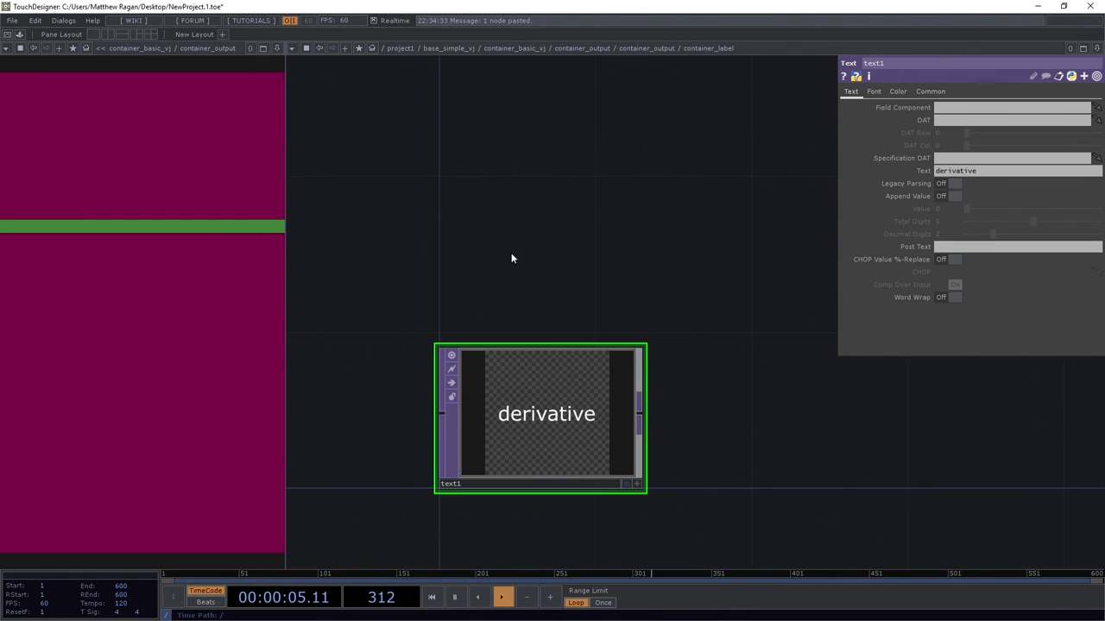
- Set the Text TOP's resolution width to the expression parent().par.w
{"action": "left_click", "coordinate": [930, 93]}
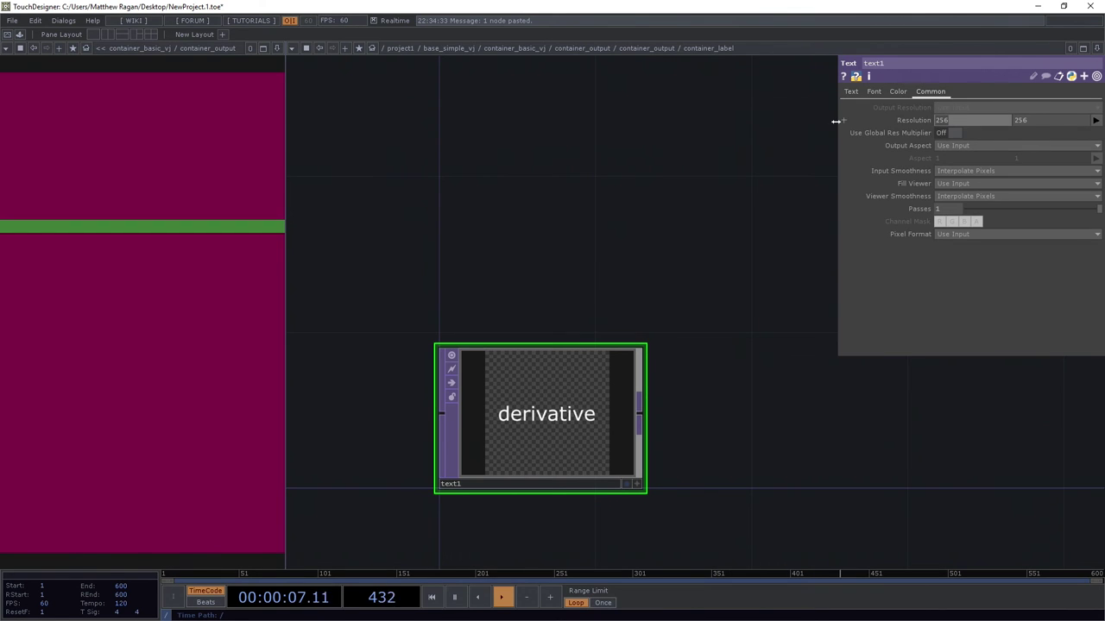
{"action": "type", "text": "parentrent"}
{"action": "key", "text": "BackSpace"}
{"action": "key", "text": "BackSpace"}
{"action": "key", "text": "BackSpace"}
{"action": "key", "text": "BackSpace"}
{"action": "key", "text": "BackSpace"}
{"action": "type", "text": "().par.w"}
{"action": "key", "text": "Return"}
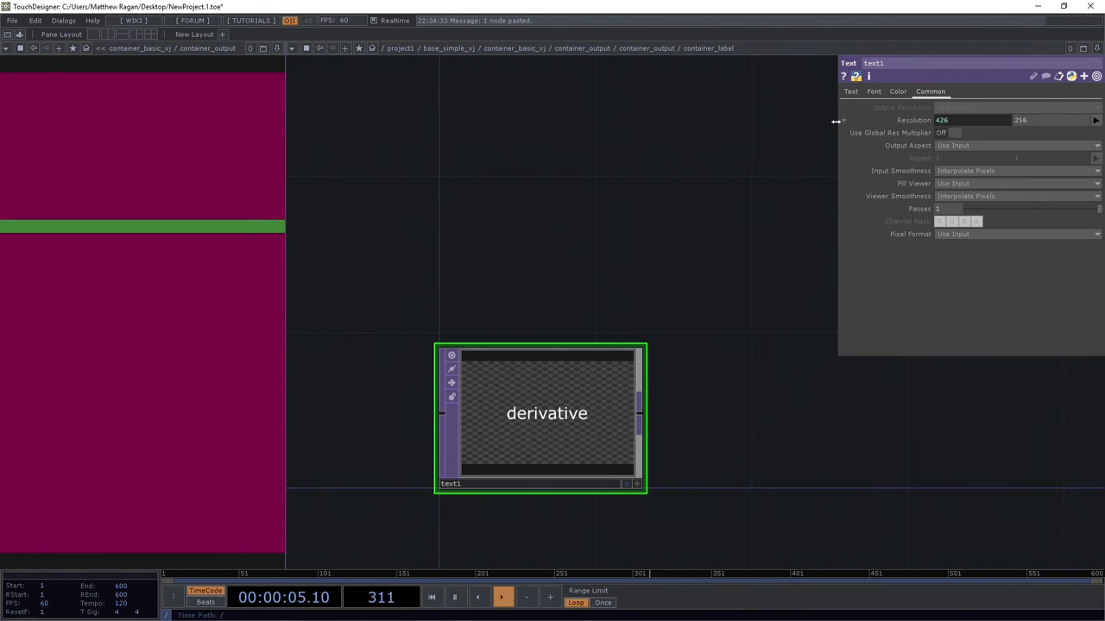
- Set the Text TOP's resolution height to the expression parent().par.h, reusing the width expression
{"action": "left_click", "coordinate": [910, 120]}
{"action": "left_click_drag", "start_coordinate": [990, 135], "coordinate": [841, 136]}
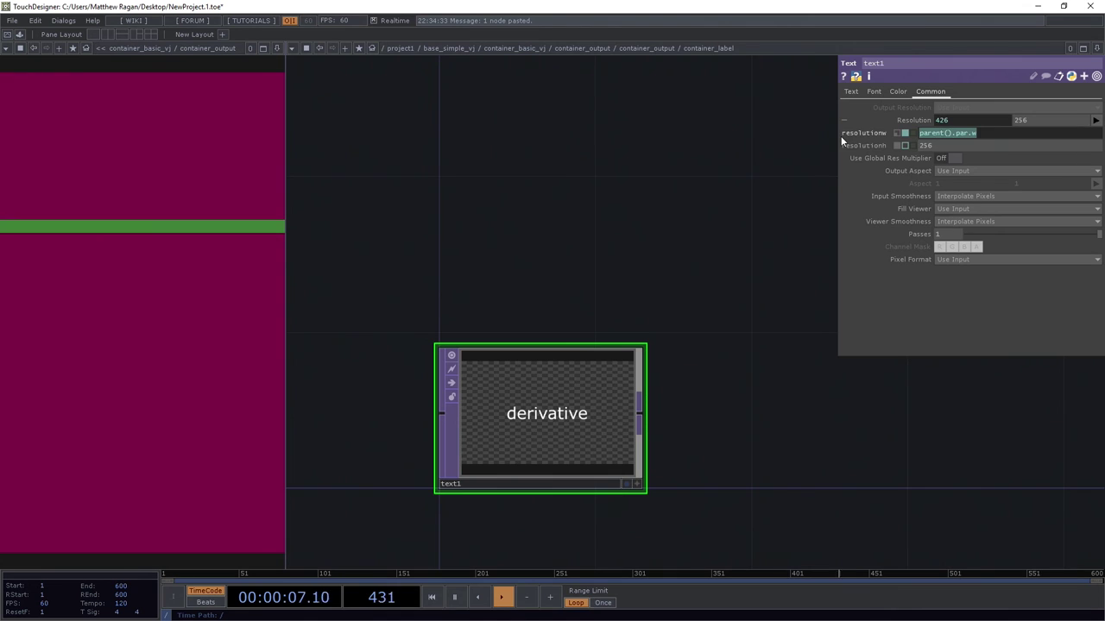
{"action": "key", "text": "ctrl+c"}
{"action": "left_click_drag", "start_coordinate": [945, 144], "coordinate": [875, 148]}
{"action": "key", "text": "ctrl+v"}
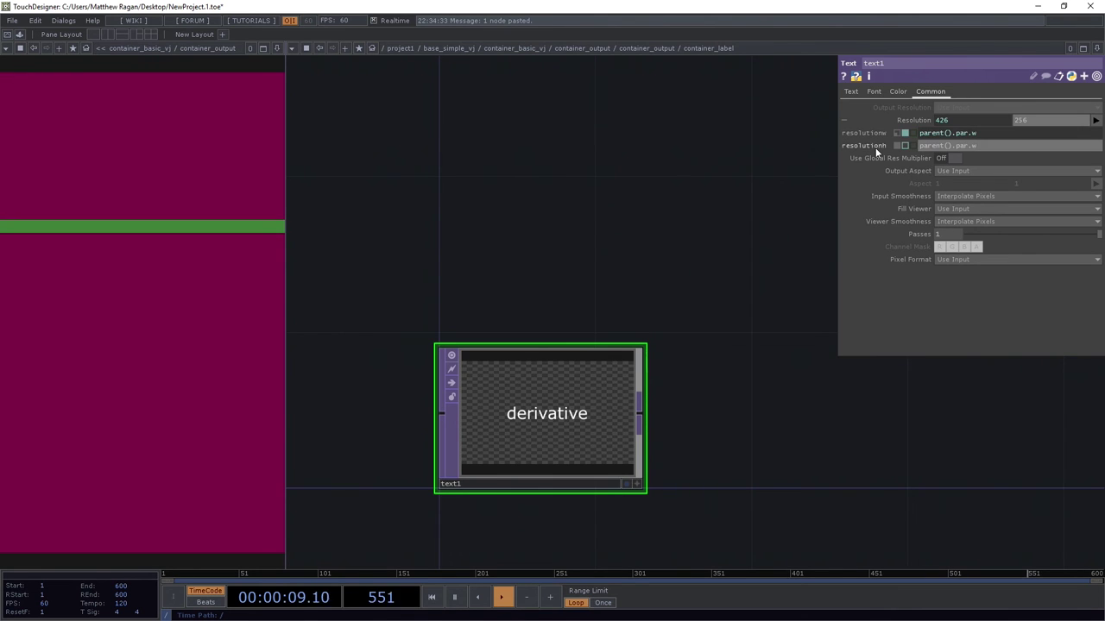
{"action": "key", "text": "BackSpace"}
{"action": "key", "text": "BackSpace"}
{"action": "type", "text": ".h"}
{"action": "key", "text": "Return"}
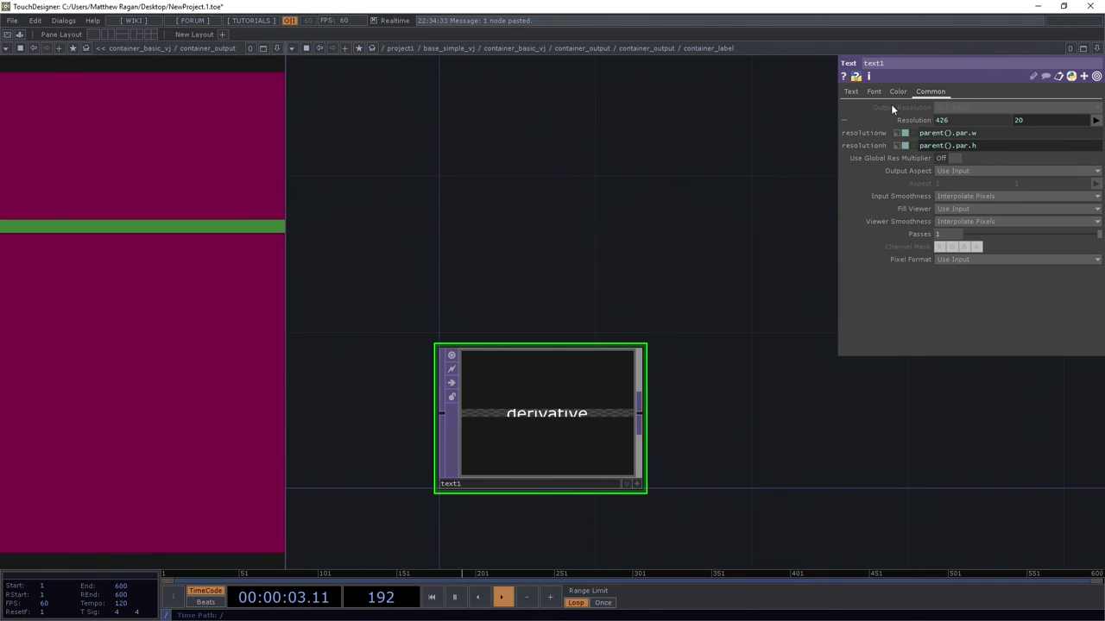
- Set the Text TOP's horizontal font size to 12
{"action": "left_click", "coordinate": [851, 91]}
{"action": "left_click", "coordinate": [898, 91]}
{"action": "left_click", "coordinate": [874, 91]}
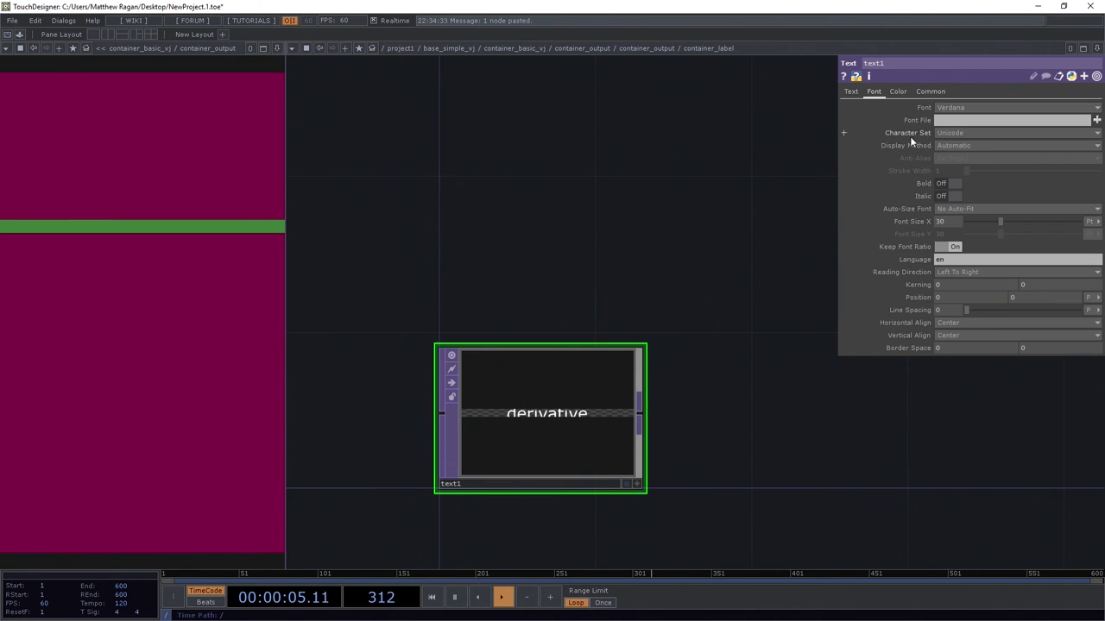
{"action": "type", "text": "11"}
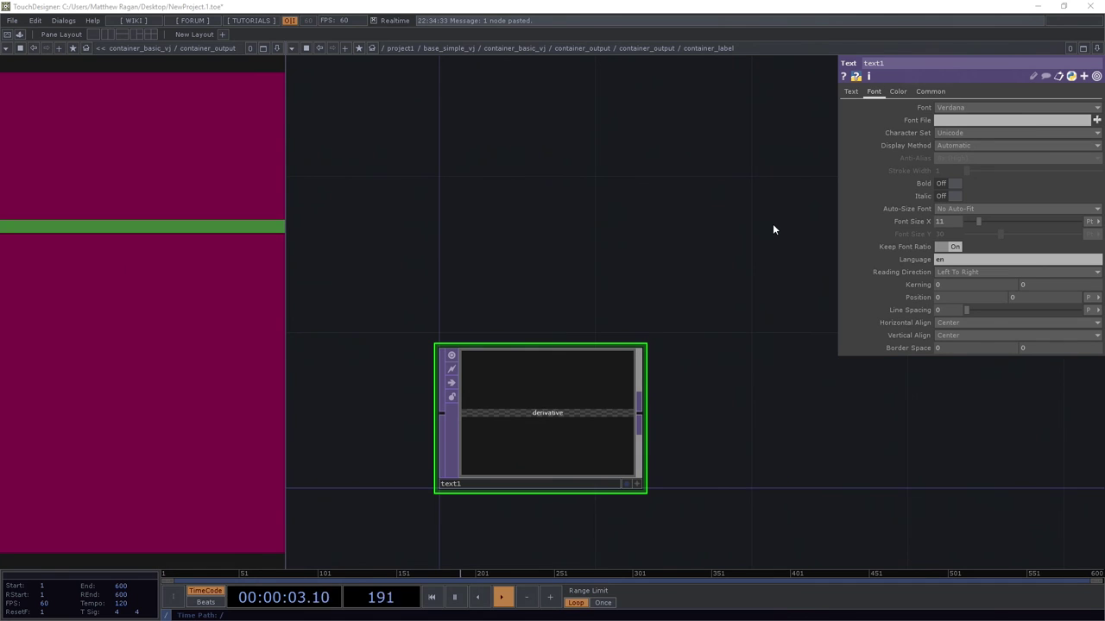
{"action": "left_click", "coordinate": [949, 223]}
{"action": "type", "text": "12"}
{"action": "key", "text": "Return"}
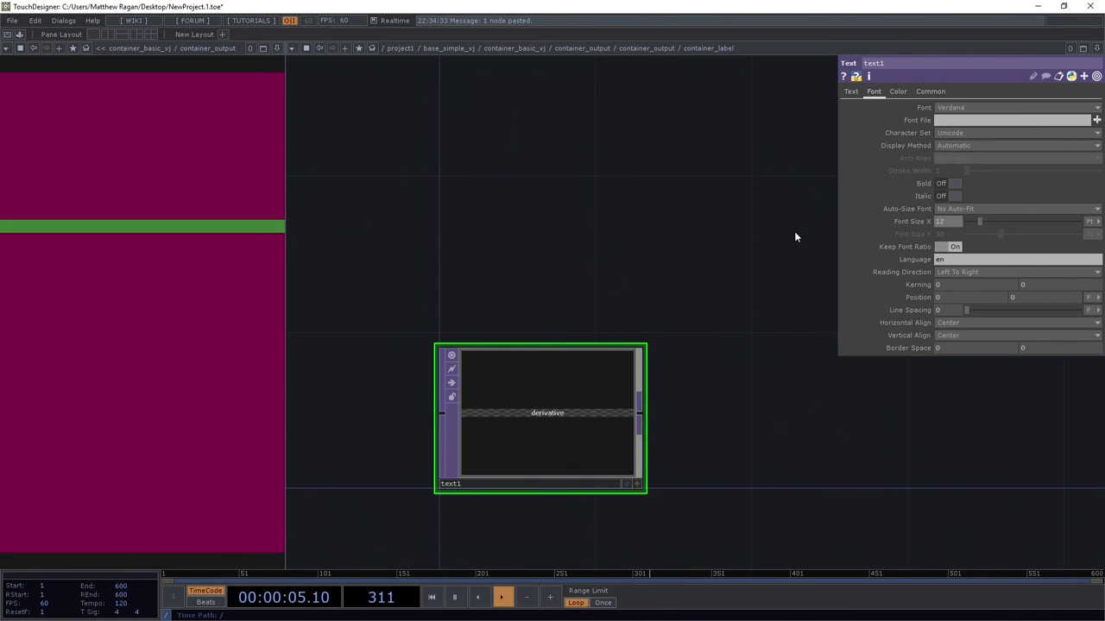
- Add a Table DAT and place it directly above the Text TOP
{"action": "left_click_drag", "start_coordinate": [634, 353], "coordinate": [694, 319]}
{"action": "scroll", "coordinate": [604, 339], "scroll_direction": "up", "scroll_amount": 3}
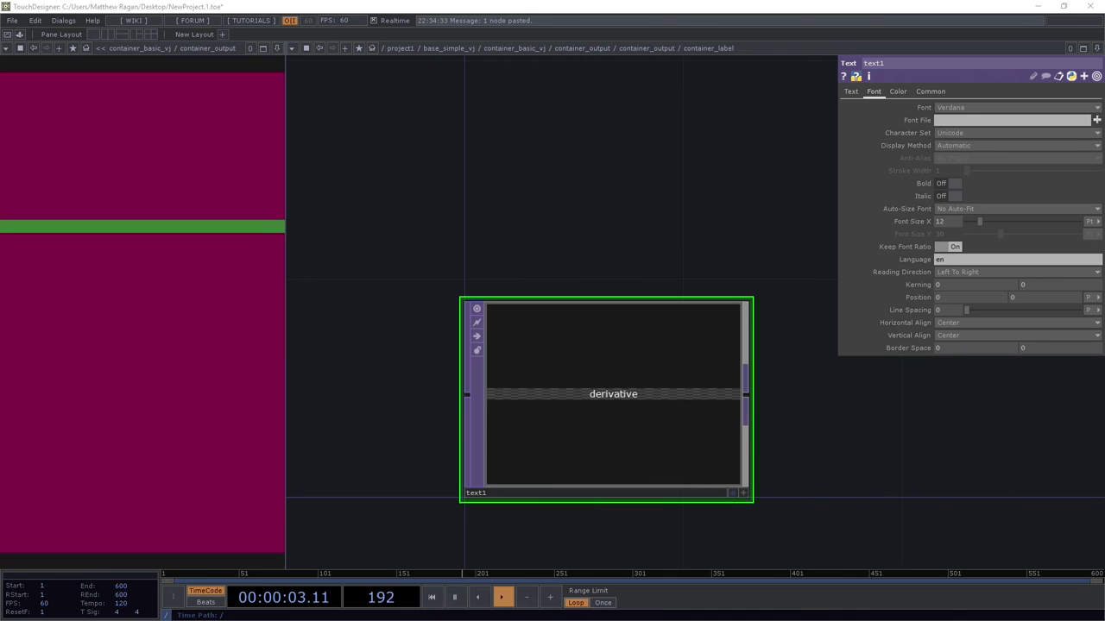
{"action": "key", "text": "Tab"}
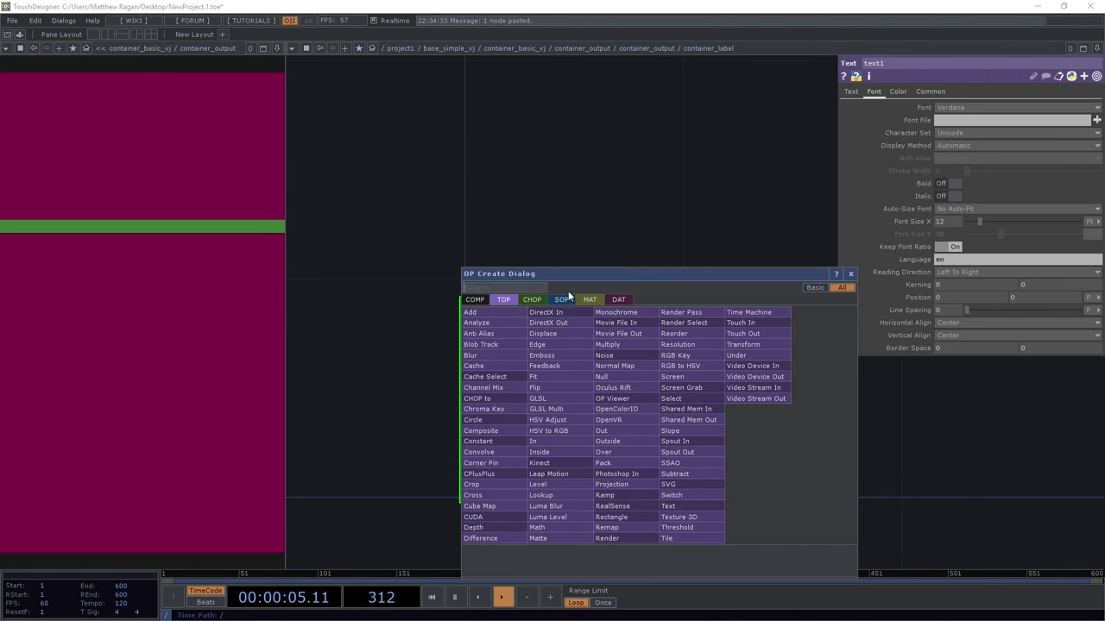
{"action": "type", "text": "ta"}
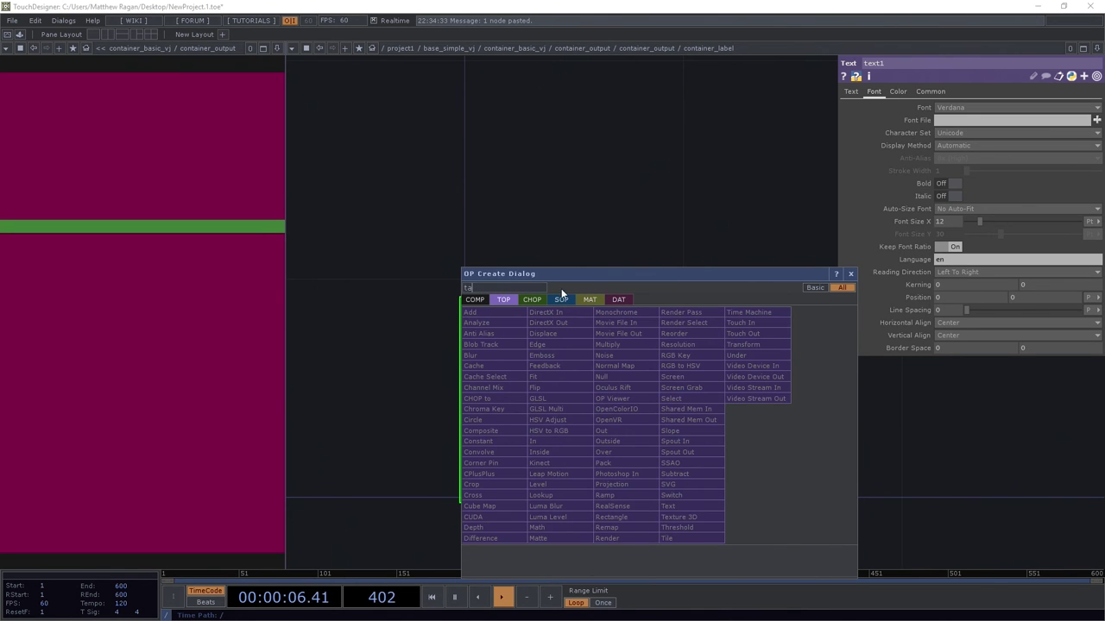
{"action": "left_click", "coordinate": [622, 302]}
{"action": "left_click", "coordinate": [543, 525]}
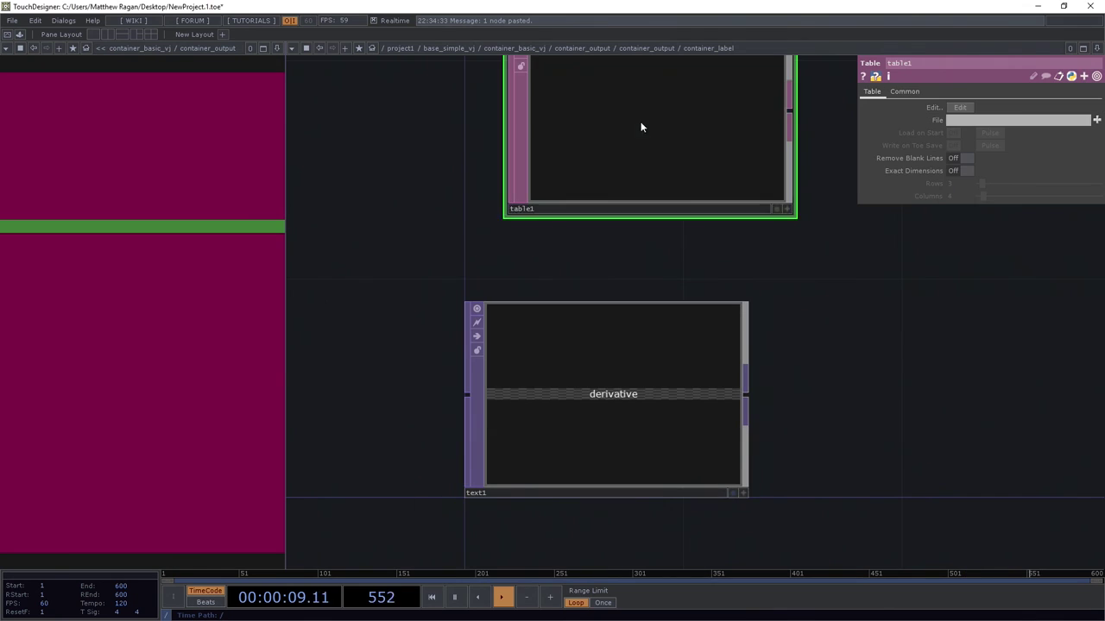
{"action": "left_click", "coordinate": [590, 187]}
{"action": "left_click", "coordinate": [538, 377]}
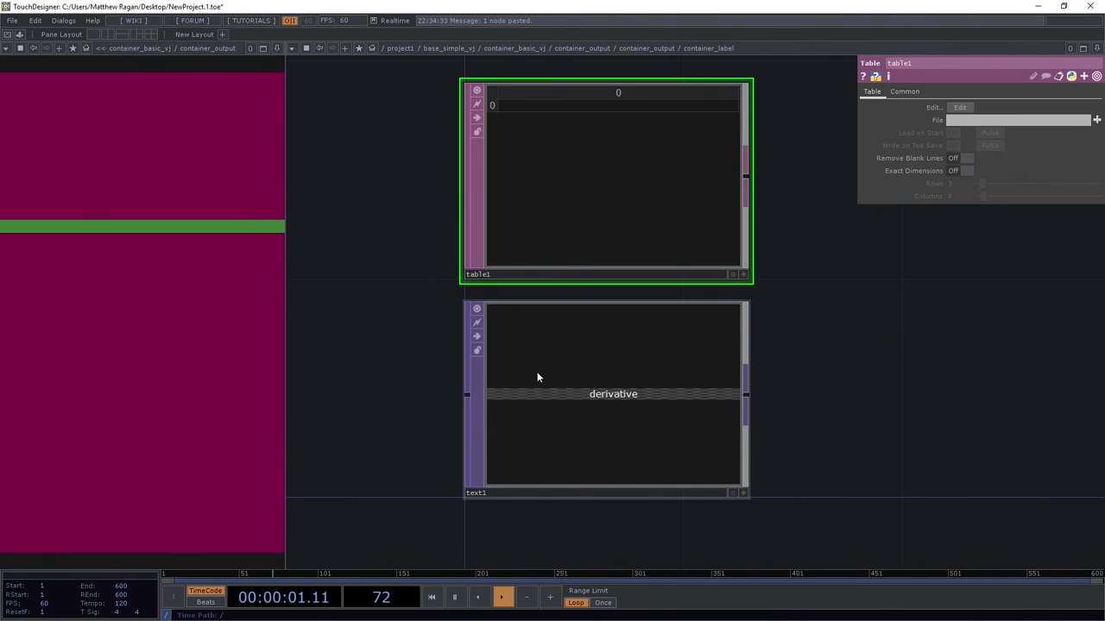
- Assign table1 to the Text TOP's DAT parameter so the text comes from the table
{"action": "left_click_drag", "start_coordinate": [631, 184], "coordinate": [631, 423]}
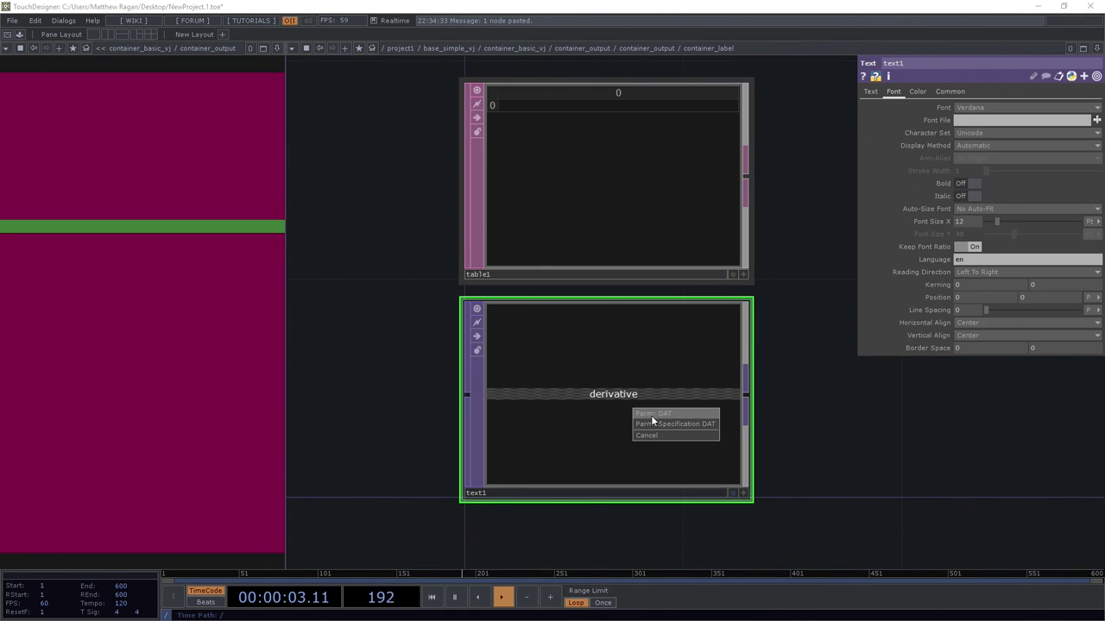
{"action": "left_click", "coordinate": [654, 414]}
{"action": "left_click", "coordinate": [613, 239]}
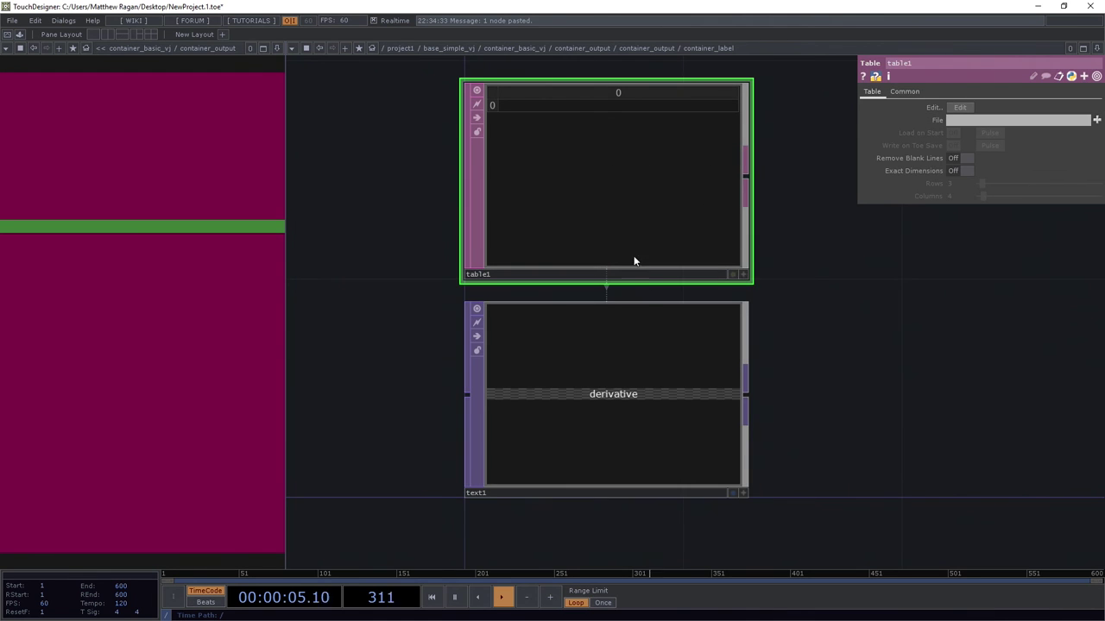
- Keep table1 as the Text TOP's DAT source and clear the default "derivative" from its Text parameter
{"action": "left_click", "coordinate": [622, 343]}
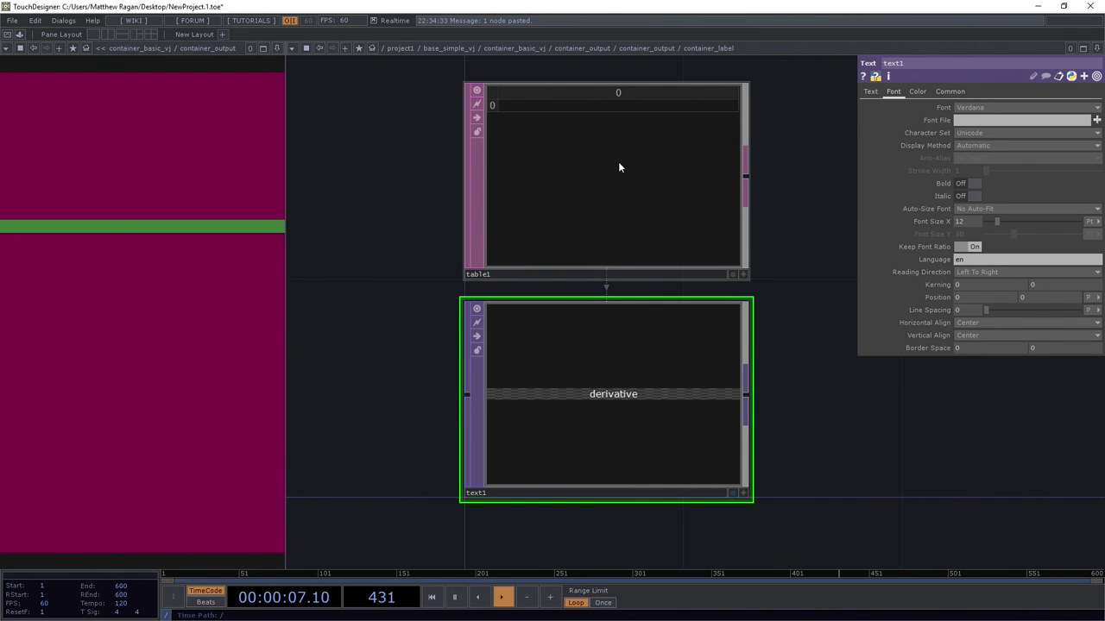
{"action": "left_click_drag", "start_coordinate": [618, 162], "coordinate": [980, 120]}
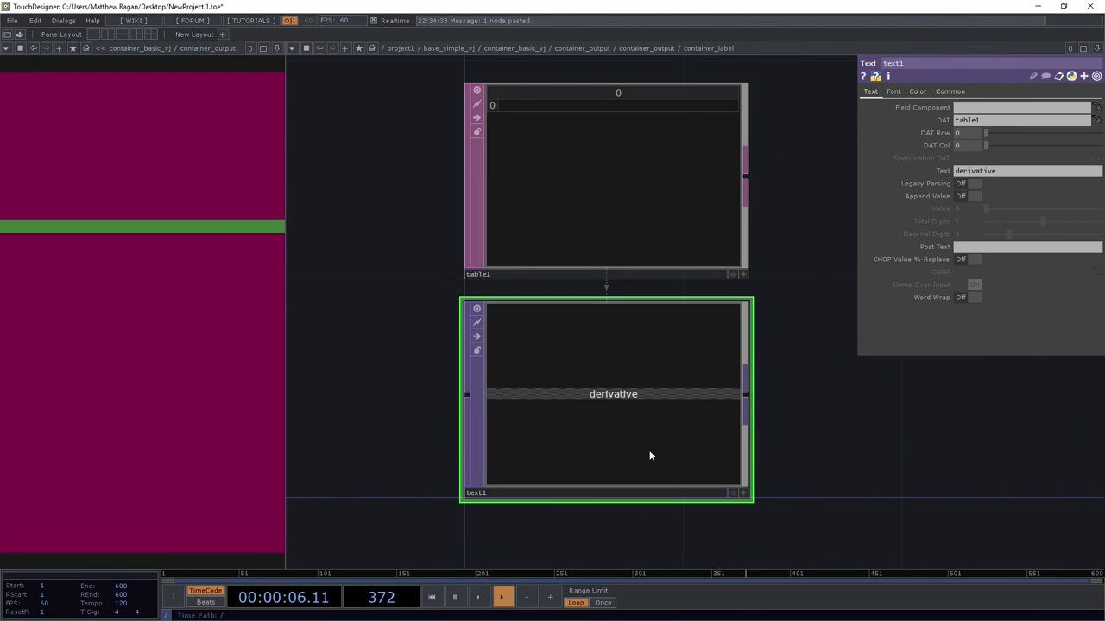
{"action": "left_click", "coordinate": [999, 171]}
{"action": "key", "text": "BackSpace"}
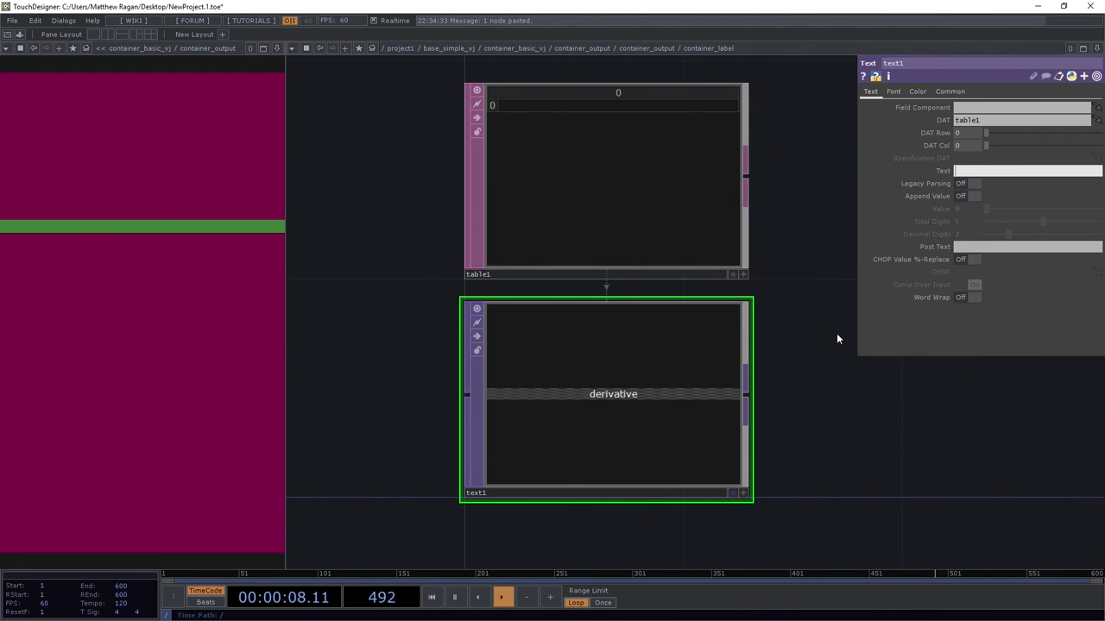
{"action": "key", "text": "Return"}
- Enter "Output" in the first cell of table1 and leave the table's cell editing mode
{"action": "left_click", "coordinate": [661, 183]}
{"action": "left_click", "coordinate": [592, 105]}
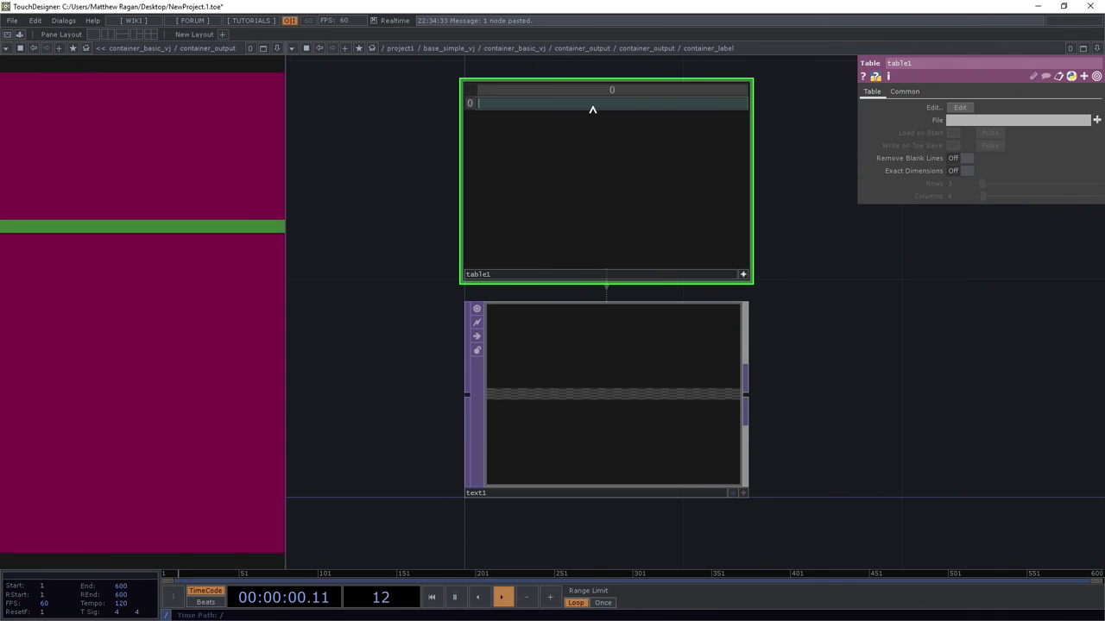
{"action": "type", "text": "Output"}
{"action": "key", "text": "Return"}
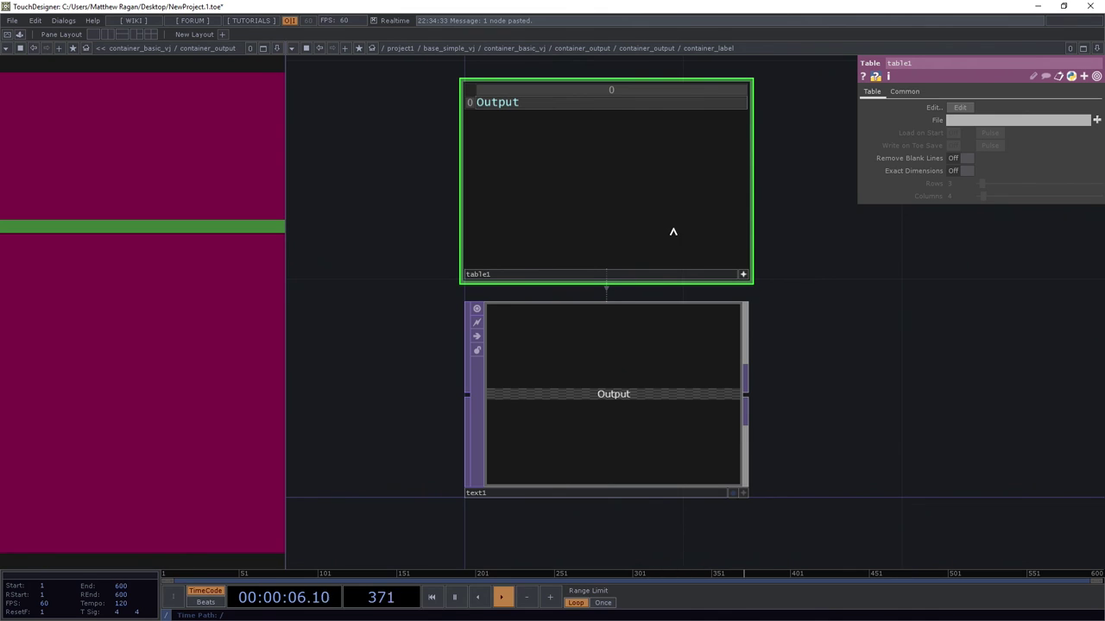
{"action": "left_click", "coordinate": [743, 275]}
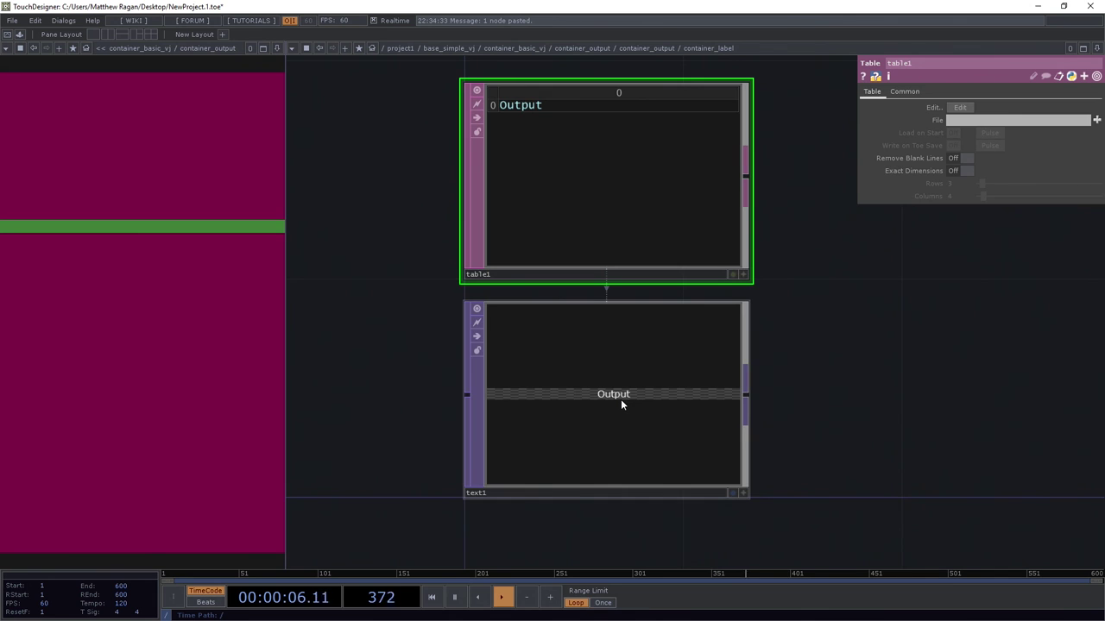
- Add a Null TOP connected to the Text TOP's output and place it beside the Text TOP
{"action": "scroll", "coordinate": [738, 296], "scroll_direction": "down", "scroll_amount": 3}
{"action": "key", "text": "Tab"}
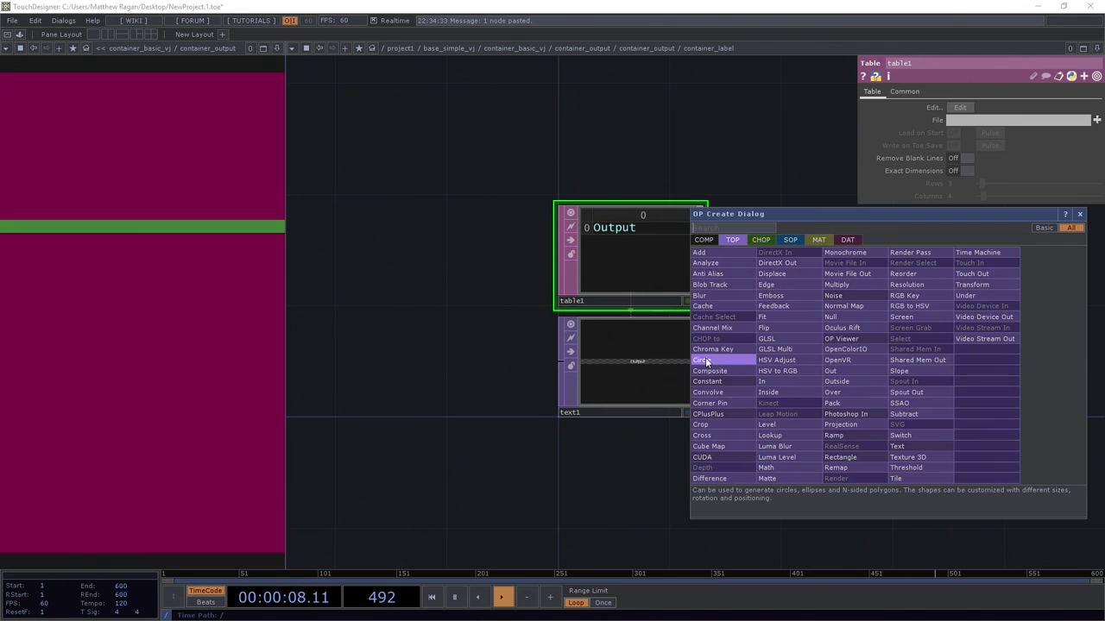
{"action": "left_click", "coordinate": [830, 316]}
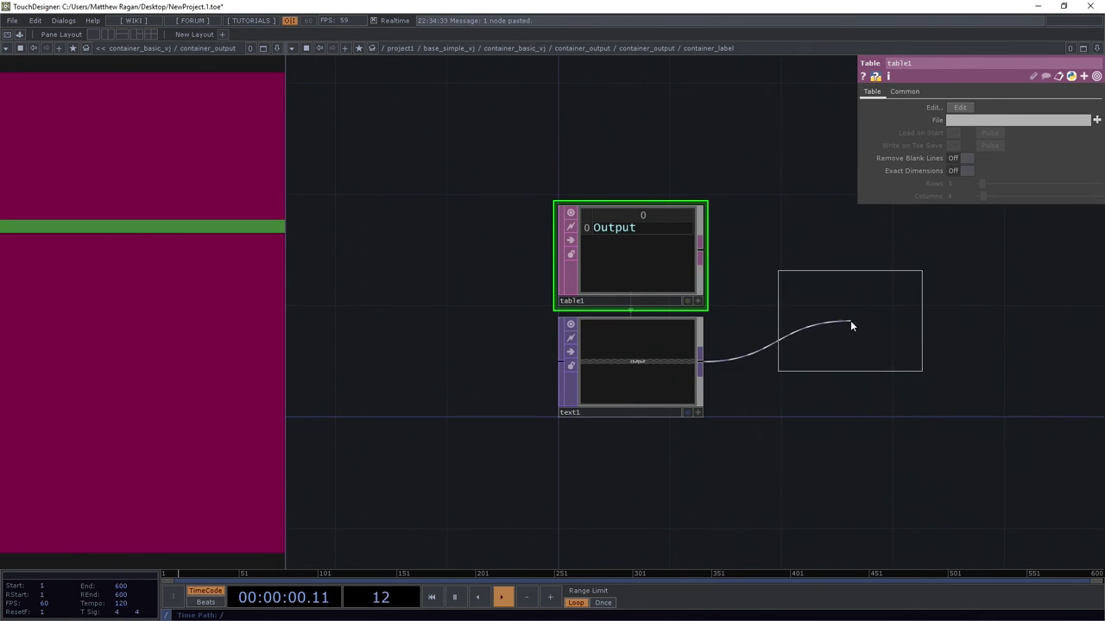
{"action": "left_click", "coordinate": [859, 339]}
{"action": "scroll", "coordinate": [860, 339], "scroll_direction": "up", "scroll_amount": 3}
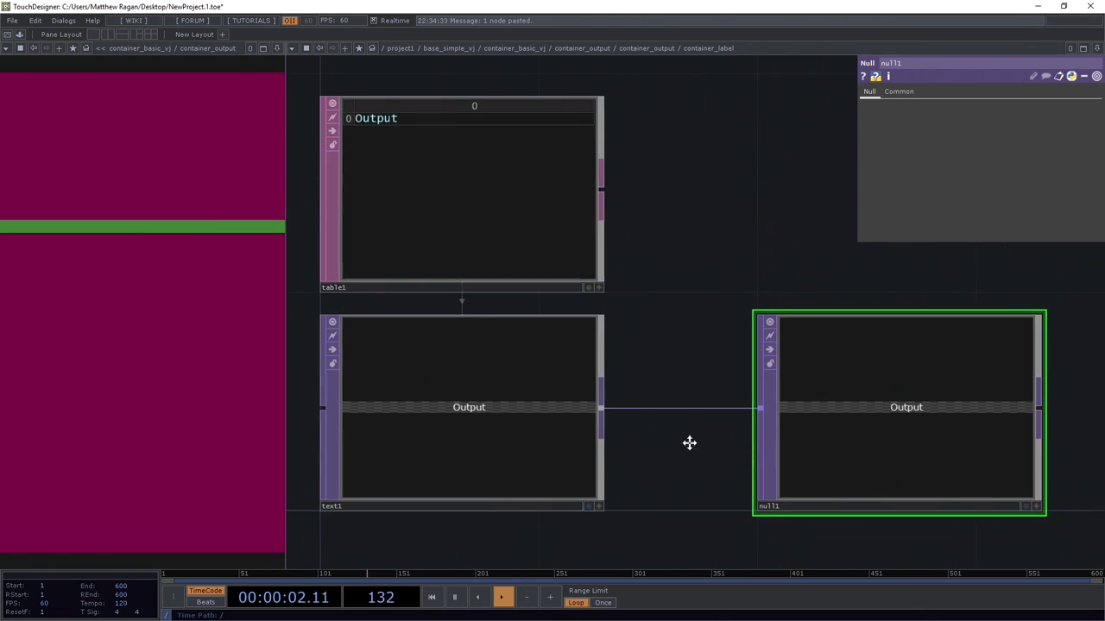
- Rename the Null TOP to null_final
{"action": "double_click", "coordinate": [787, 425]}
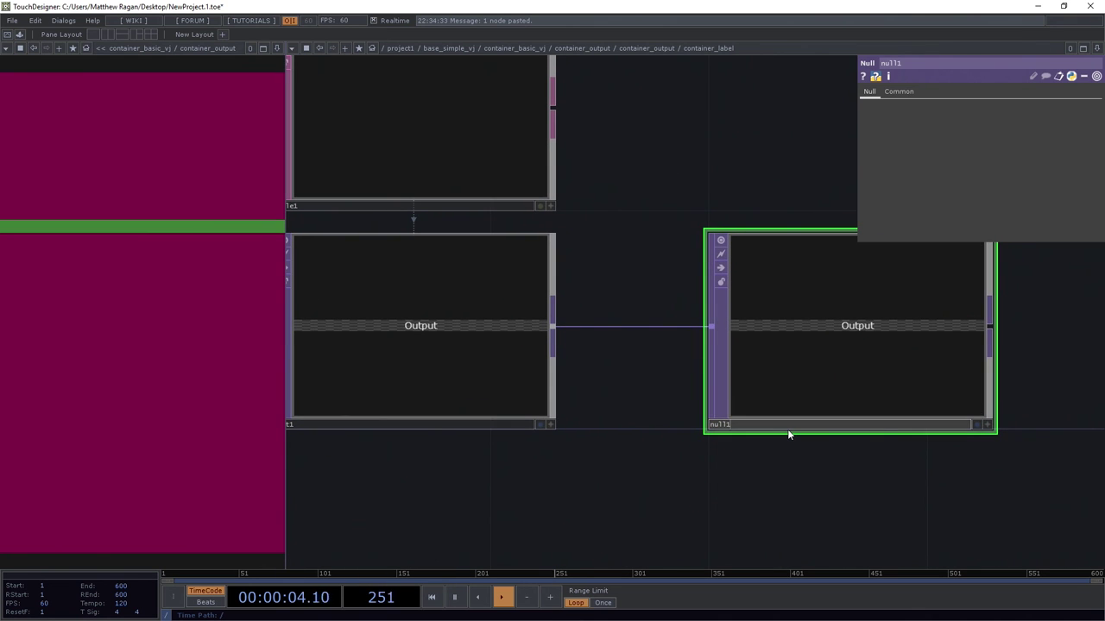
{"action": "type", "text": "null_fina__"}
{"action": "key", "text": "Return"}
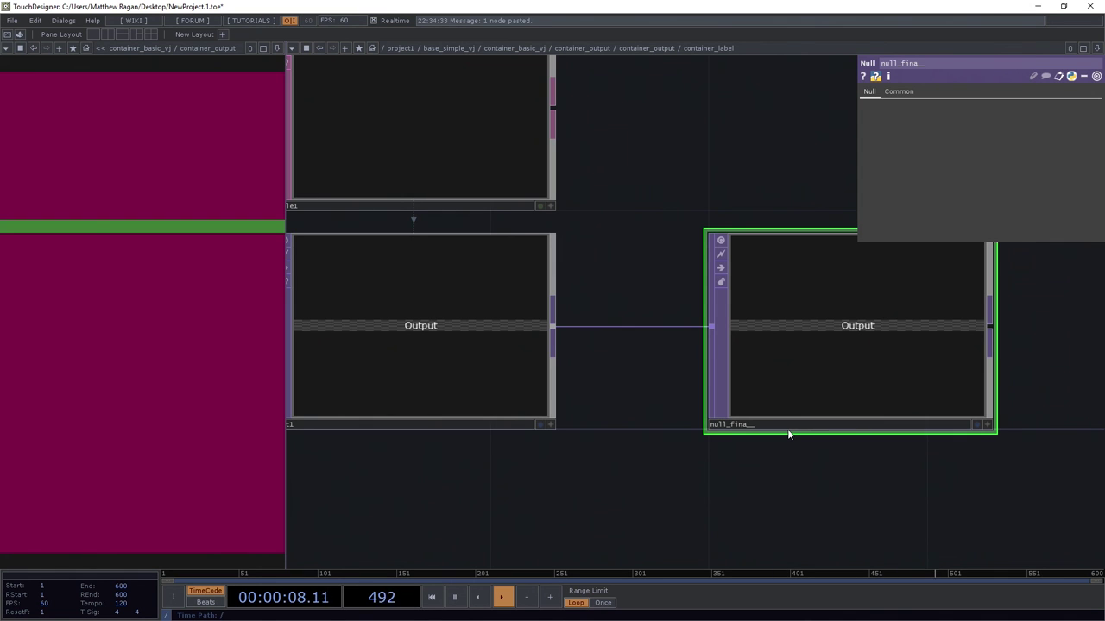
{"action": "double_click", "coordinate": [790, 427]}
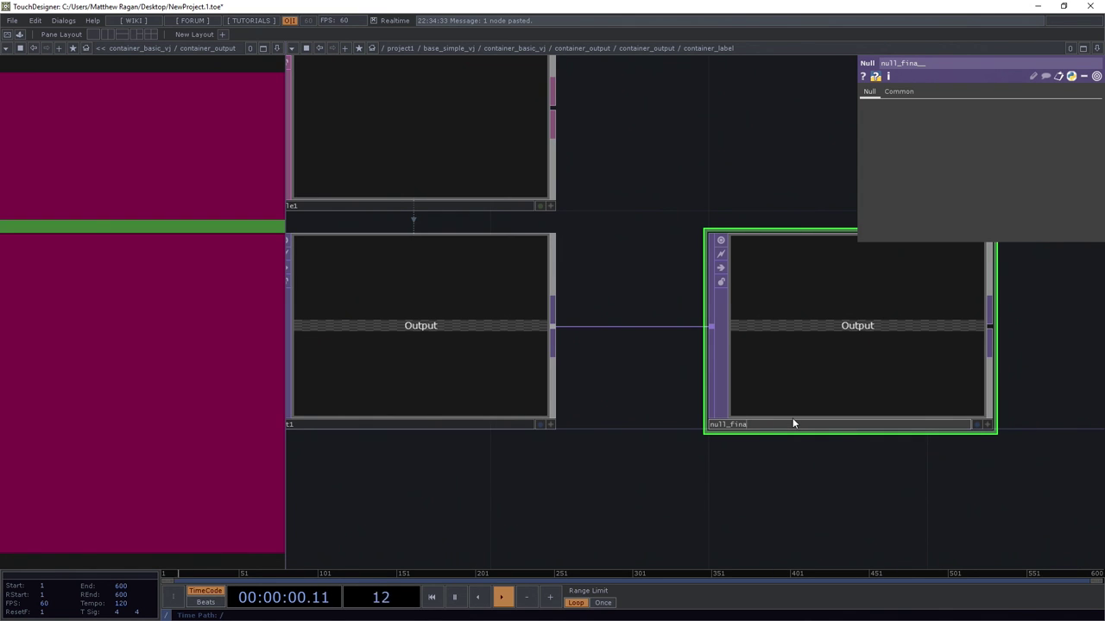
{"action": "key", "text": "BackSpace"}
{"action": "key", "text": "BackSpace"}
{"action": "type", "text": "l"}
{"action": "key", "text": "Return"}
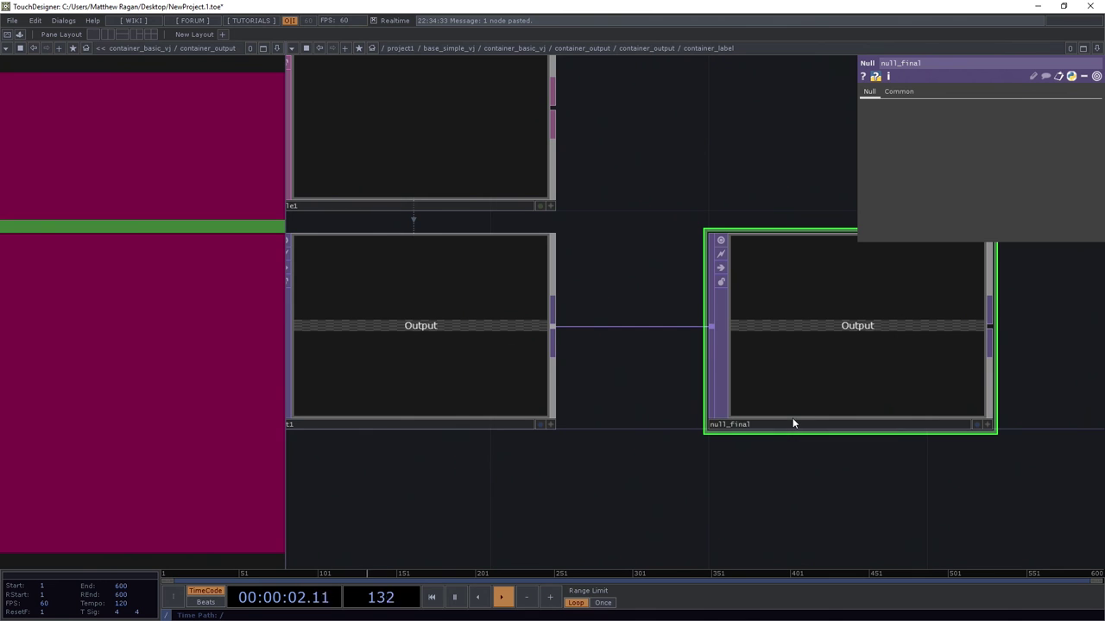
- Go up from container_label's network to its parent and close the leftover background color picker
{"action": "scroll", "coordinate": [750, 456], "scroll_direction": "down", "scroll_amount": 3}
{"action": "scroll", "coordinate": [825, 405], "scroll_direction": "up", "scroll_amount": 3}
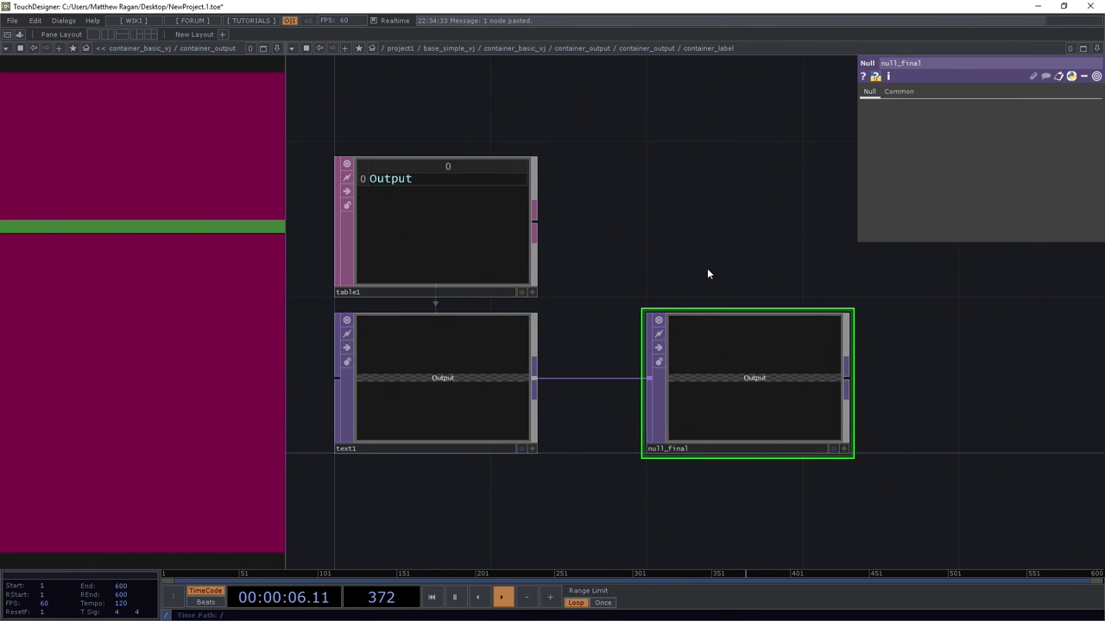
{"action": "scroll", "coordinate": [708, 271], "scroll_direction": "down", "scroll_amount": 8}
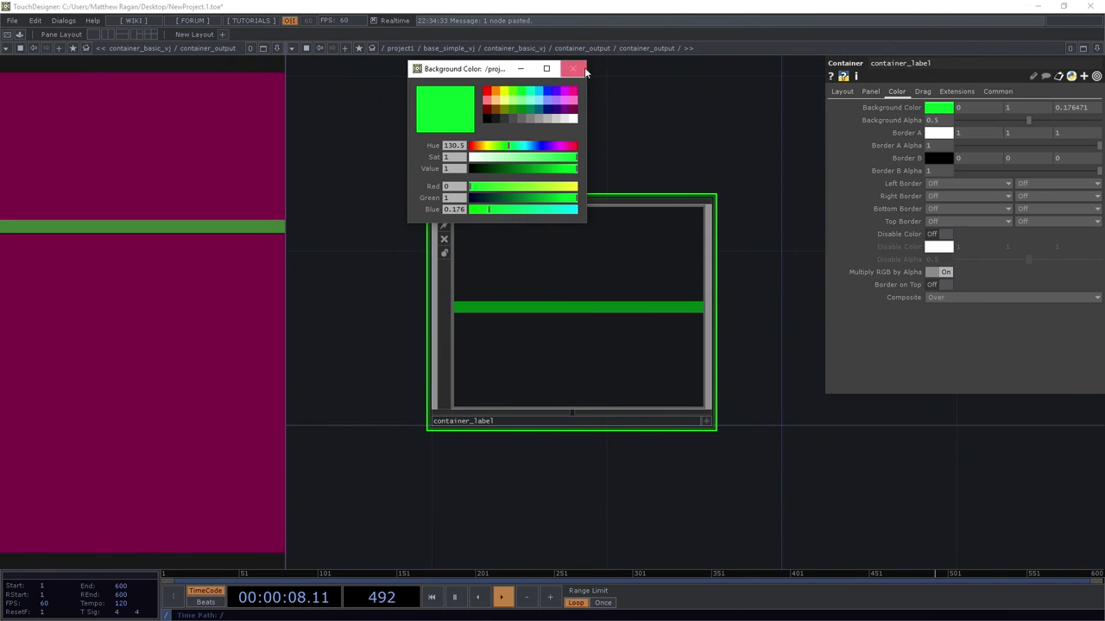
{"action": "left_click", "coordinate": [572, 68]}
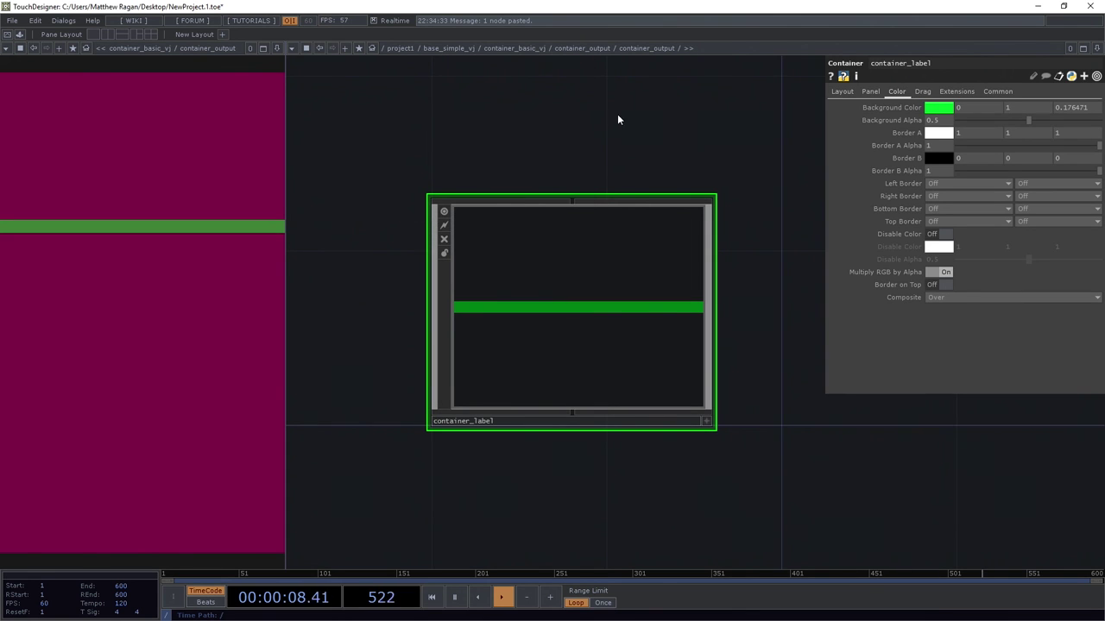
- Set container_label's Background TOP to ./null_final so the text shows on the green label
{"action": "left_click", "coordinate": [847, 91]}
{"action": "left_click", "coordinate": [877, 90]}
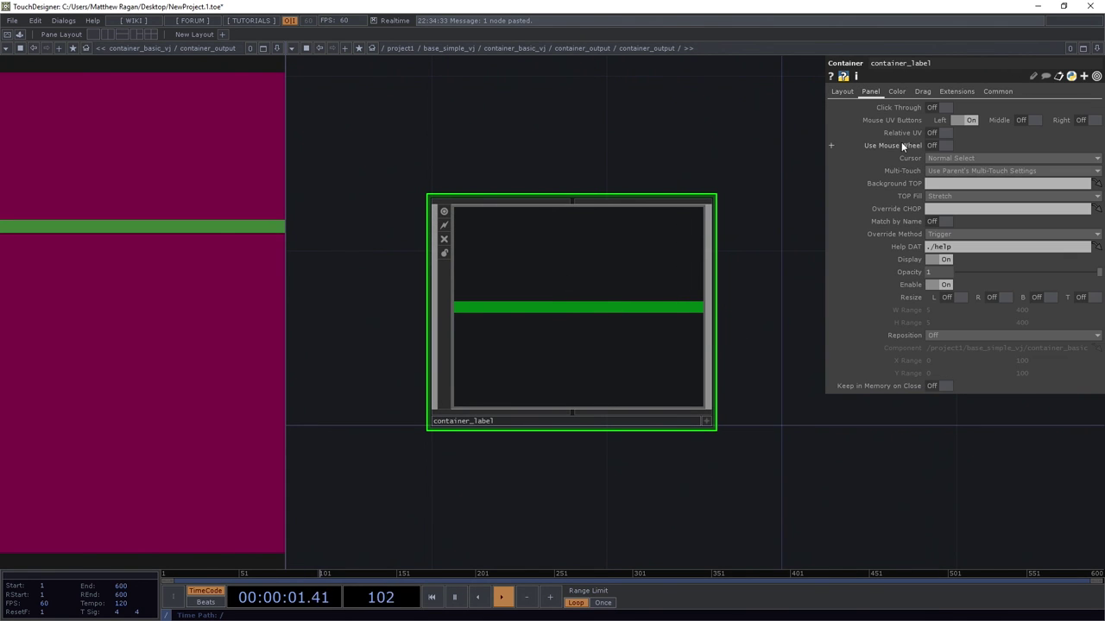
{"action": "left_click", "coordinate": [974, 186]}
{"action": "type", "text": "../"}
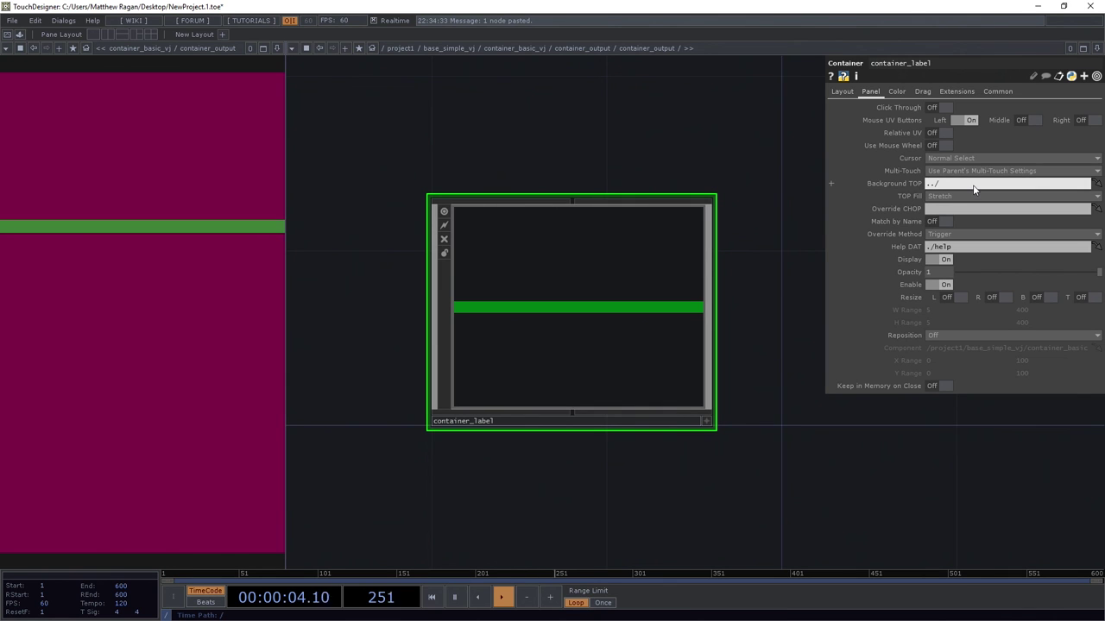
{"action": "type", "text": "null_final"}
{"action": "key", "text": "Return"}
{"action": "scroll", "coordinate": [577, 335], "scroll_direction": "up", "scroll_amount": 2}
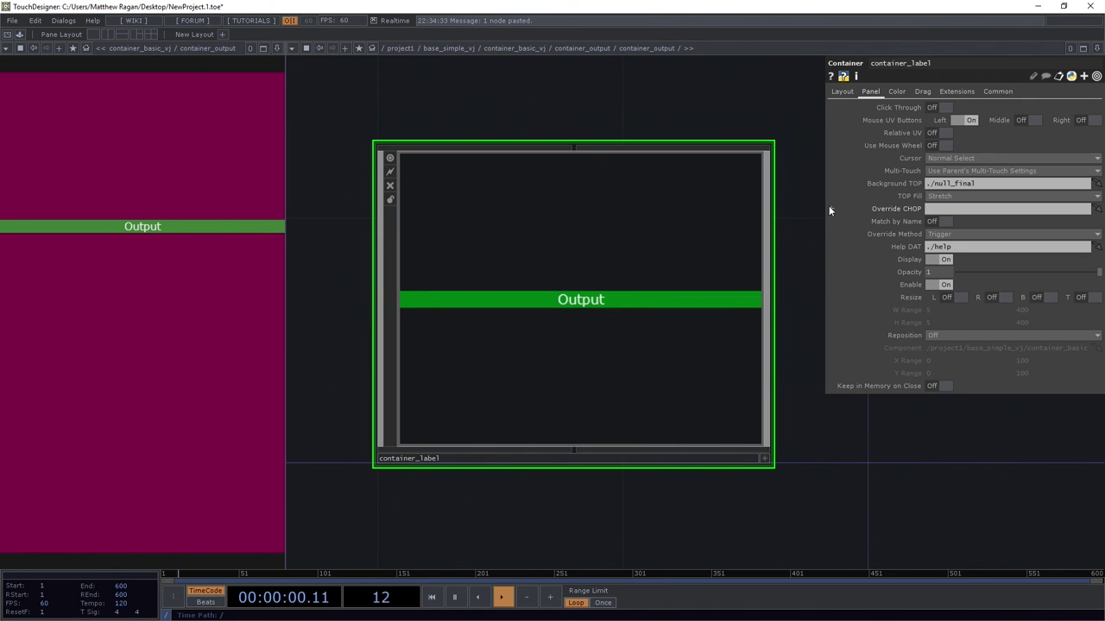
{"action": "left_click", "coordinate": [971, 184]}
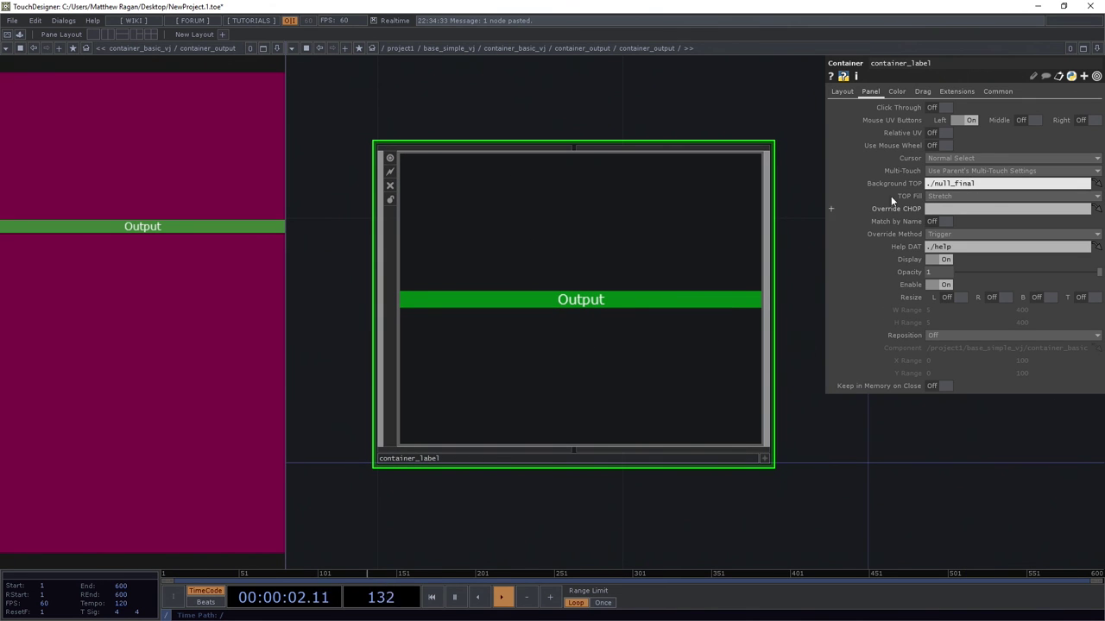
{"action": "scroll", "coordinate": [670, 351], "scroll_direction": "up", "scroll_amount": 4}
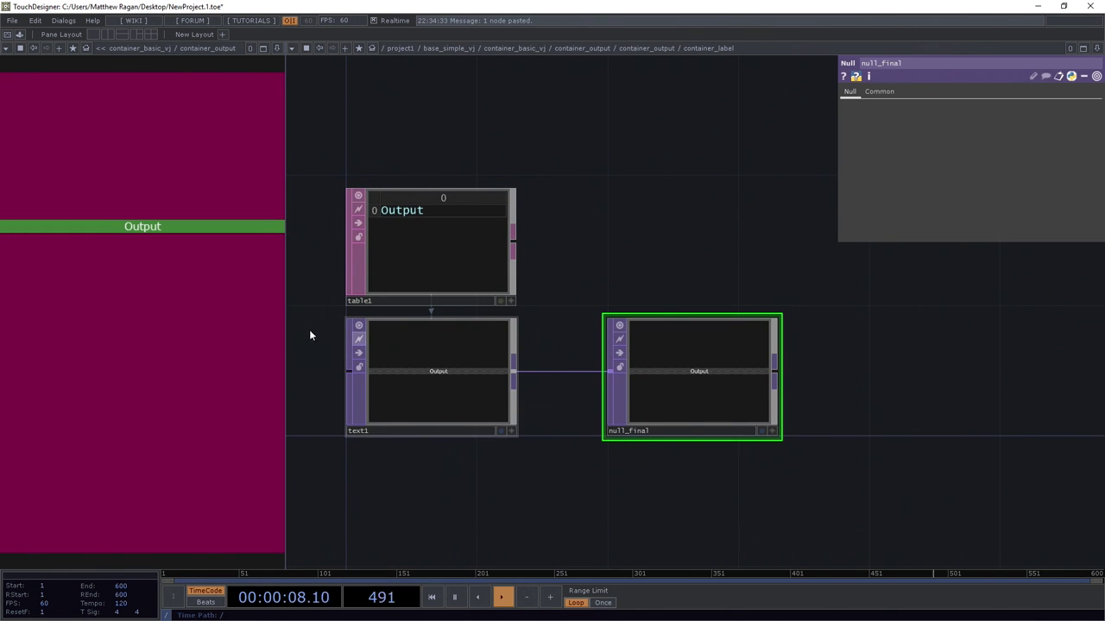
{"action": "scroll", "coordinate": [795, 245], "scroll_direction": "down", "scroll_amount": 4}
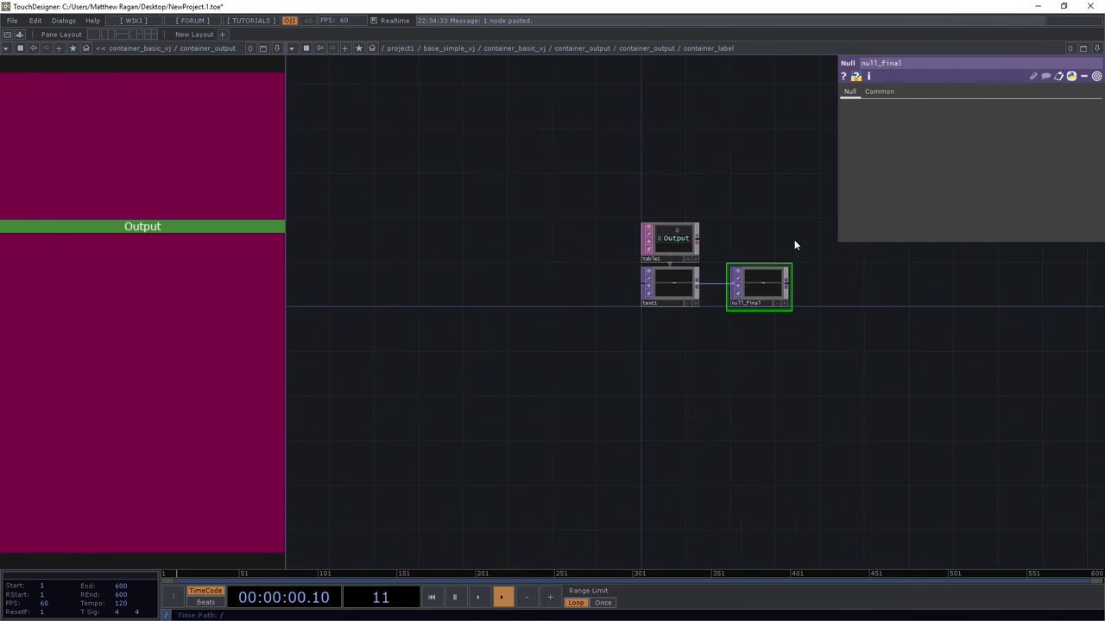